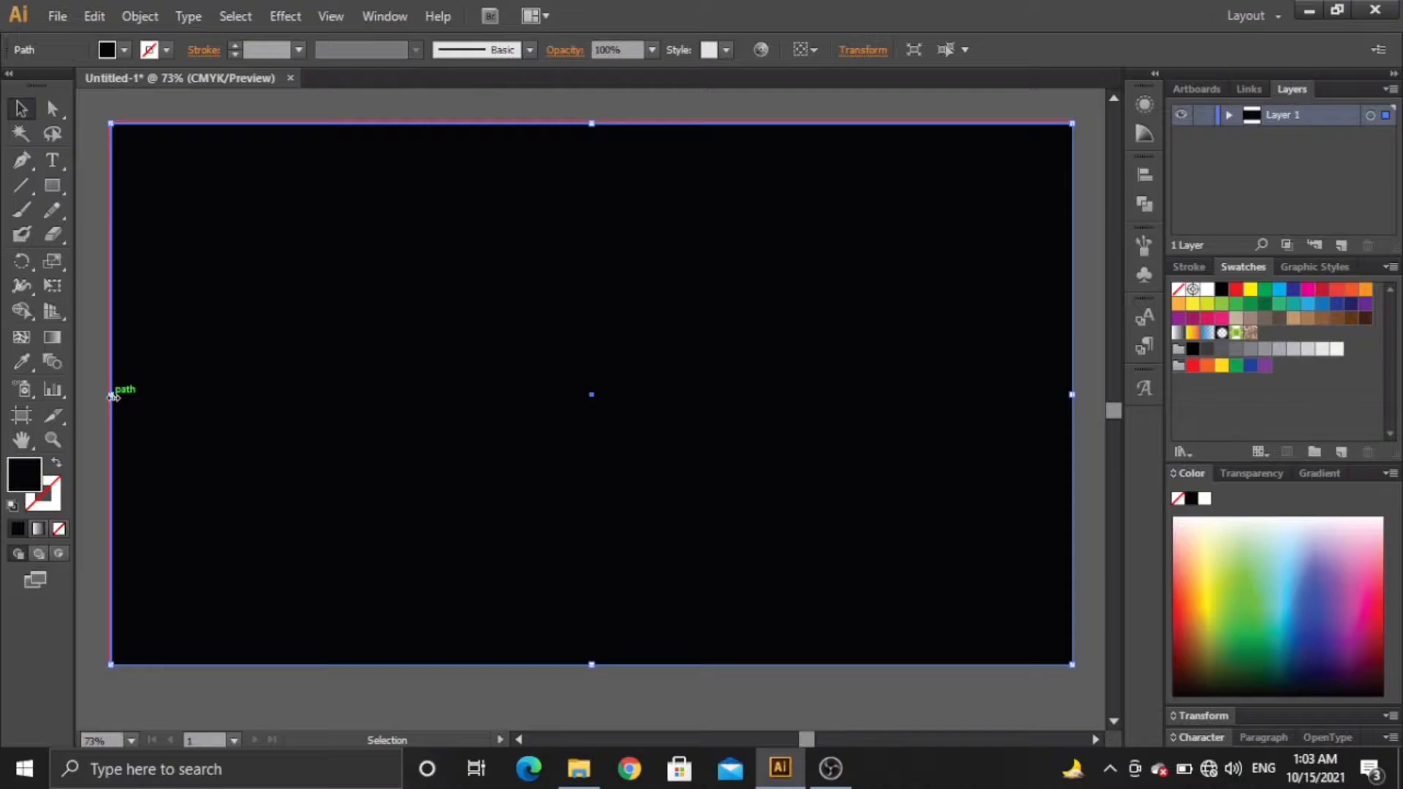
Stretch the black background rectangle to meet the artboard's left and top edges.
drag(112, 395, 108, 400)
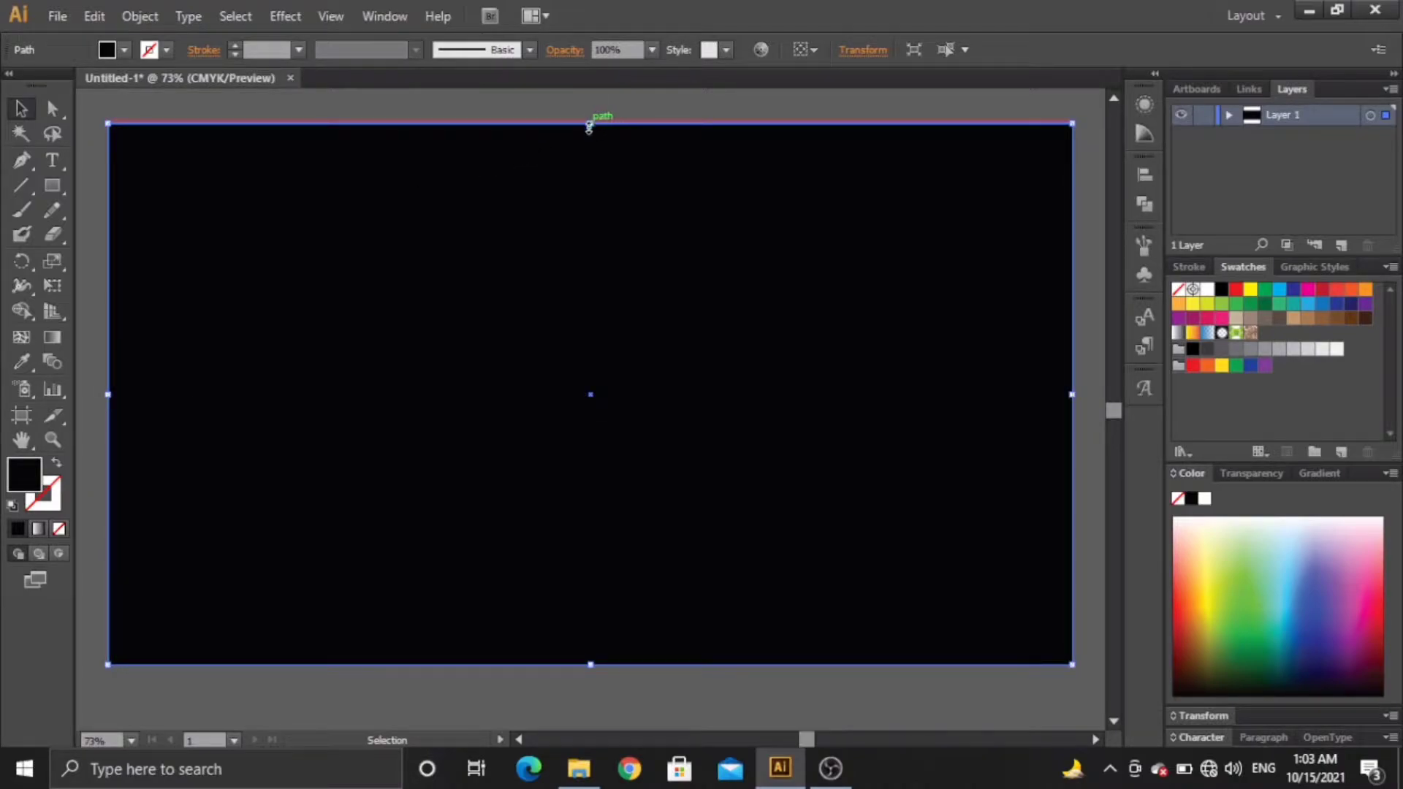
drag(589, 127, 590, 123)
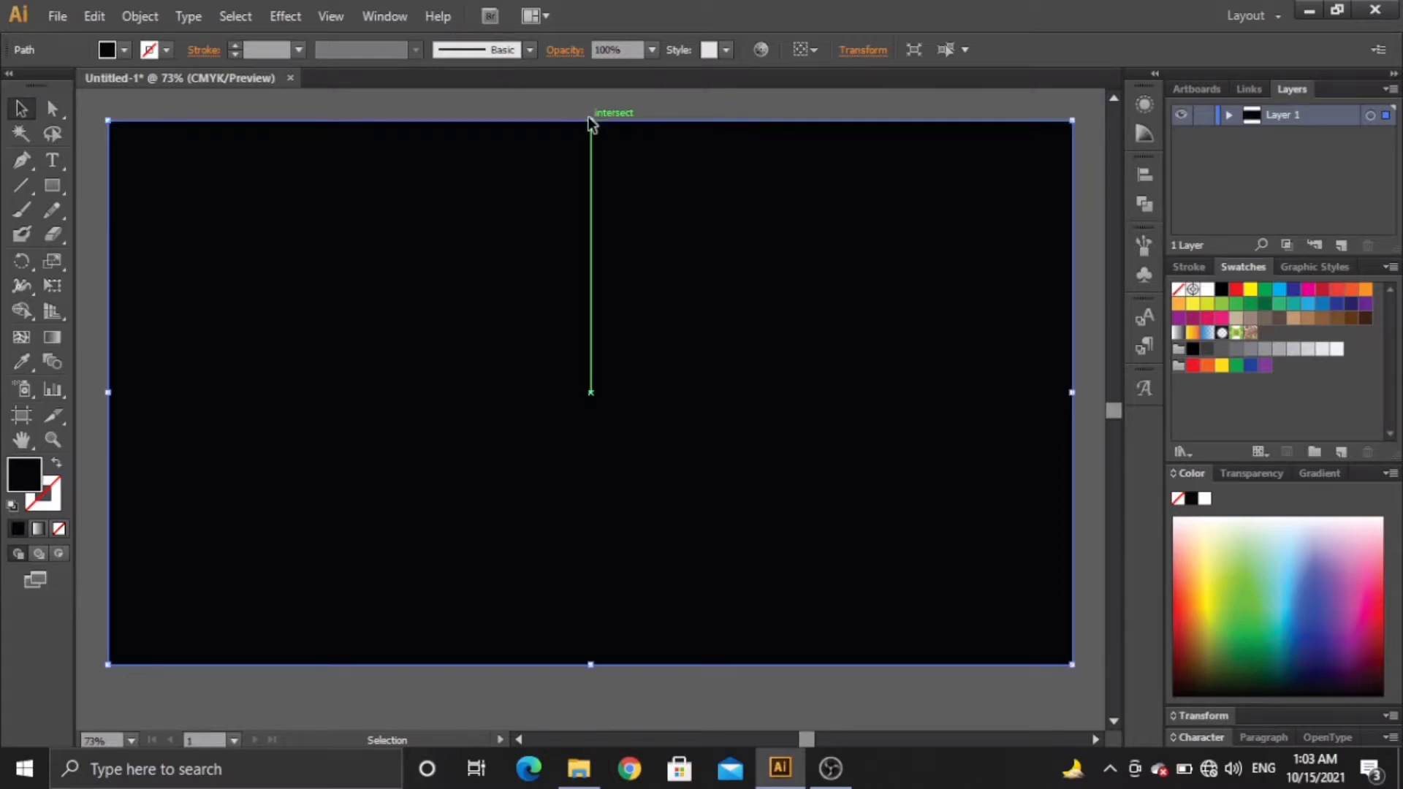
Draw a long, thin horizontal rectangle in the upper part of the artboard and fill it yellow.
click(54, 188)
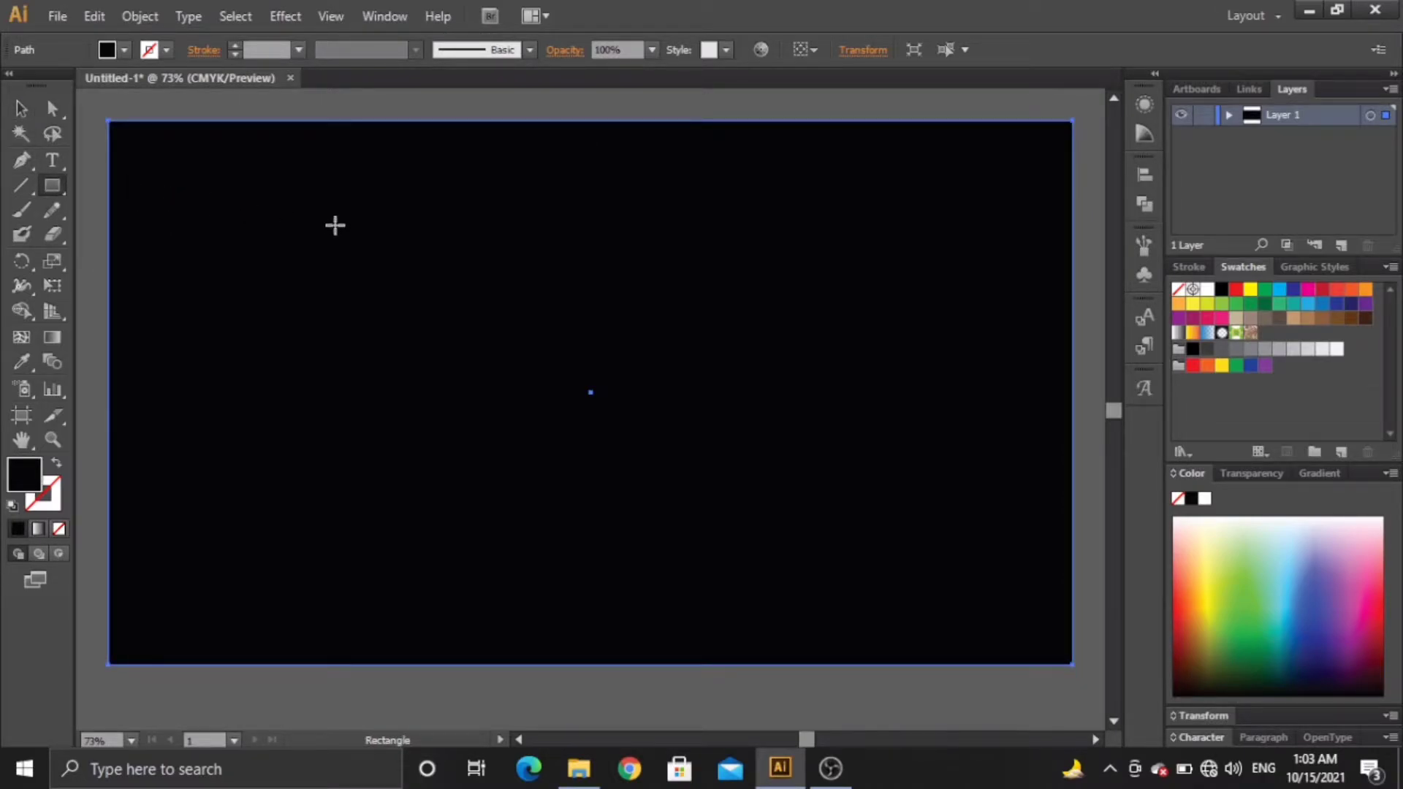
drag(335, 226, 799, 246)
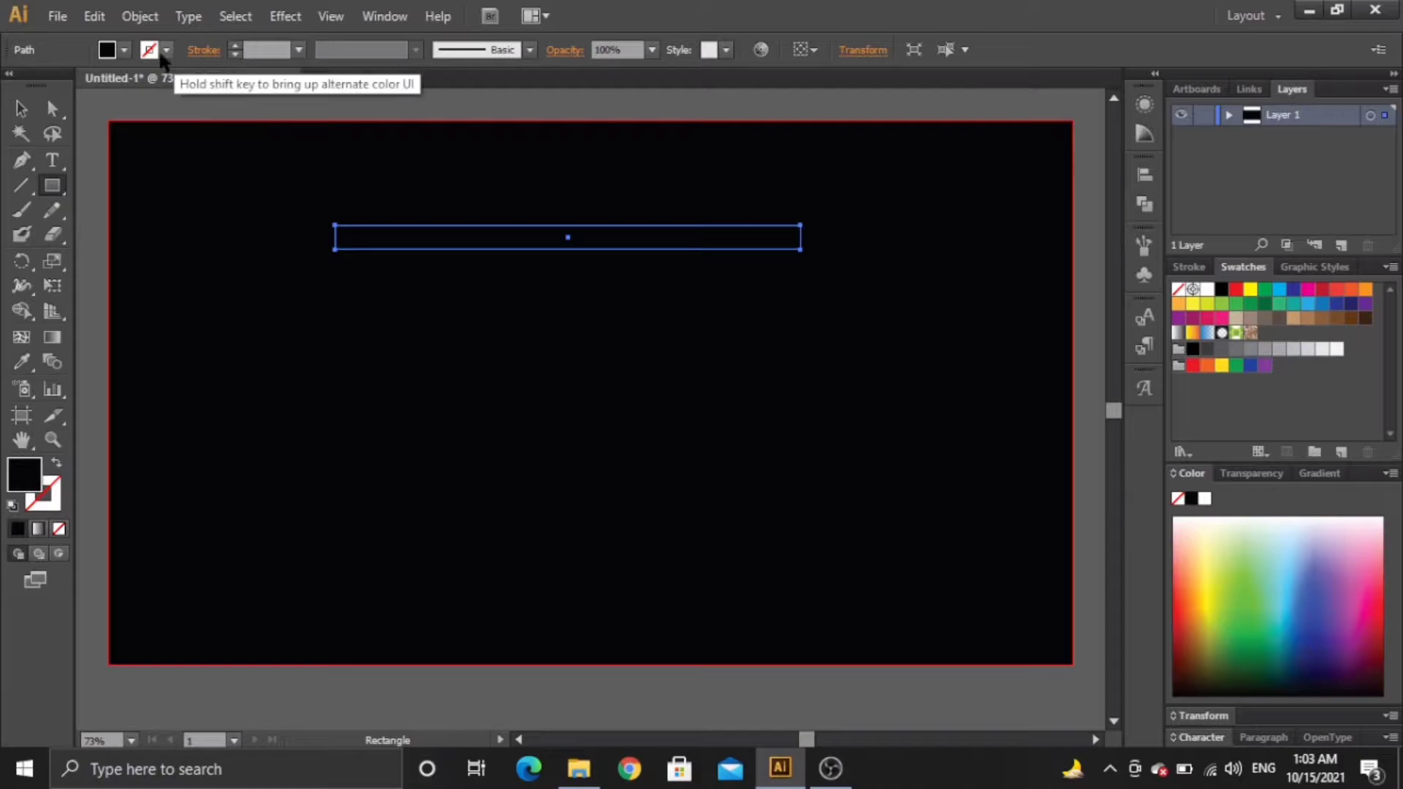
click(124, 51)
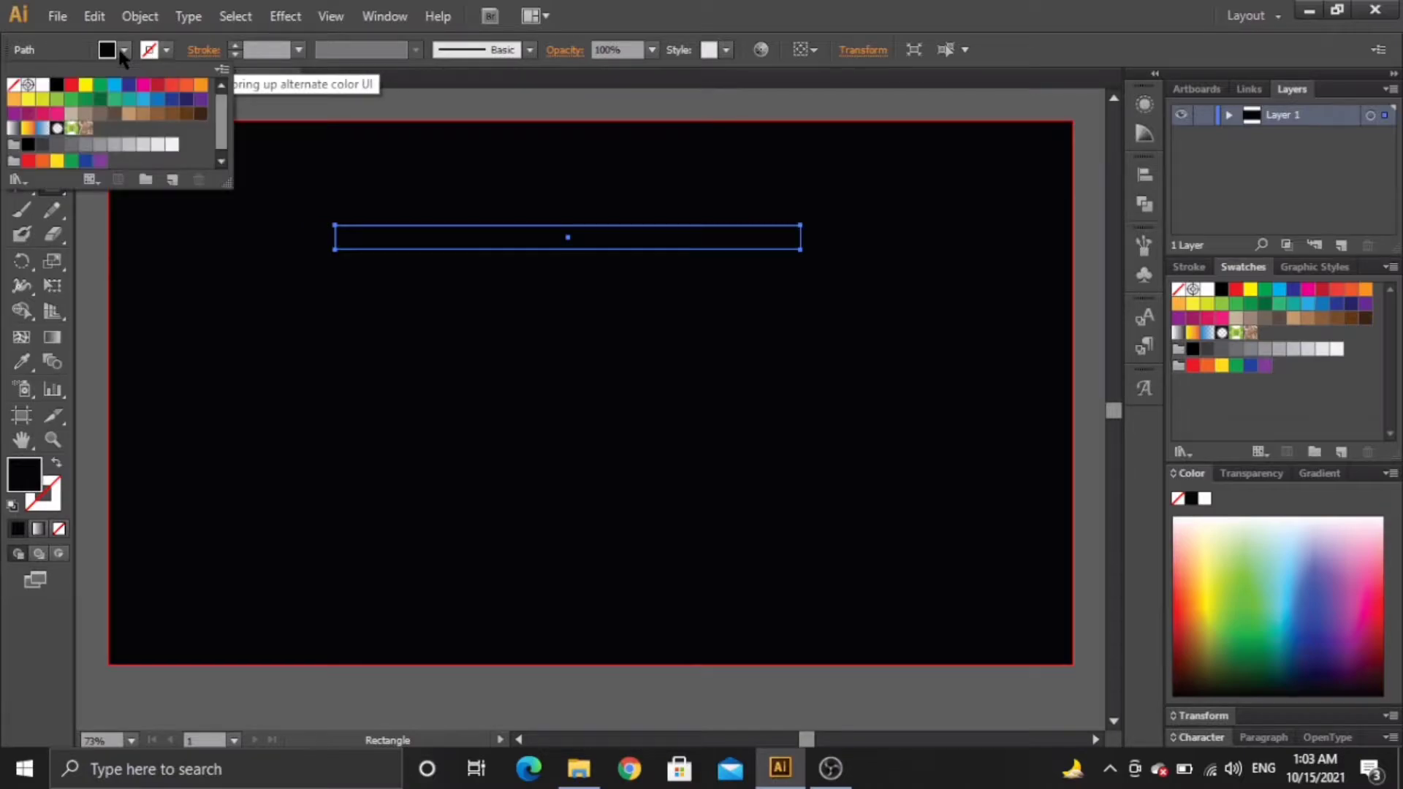
click(29, 100)
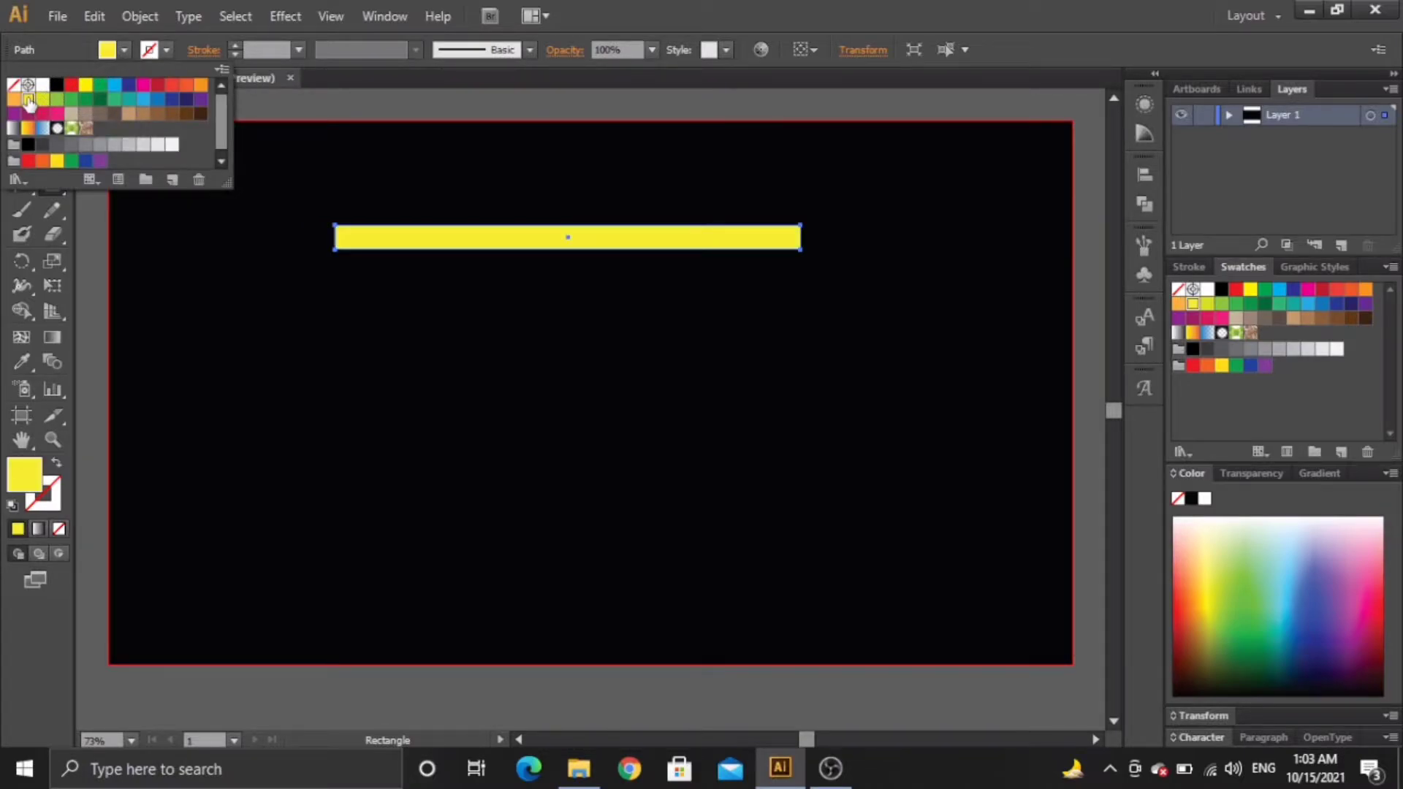
click(96, 233)
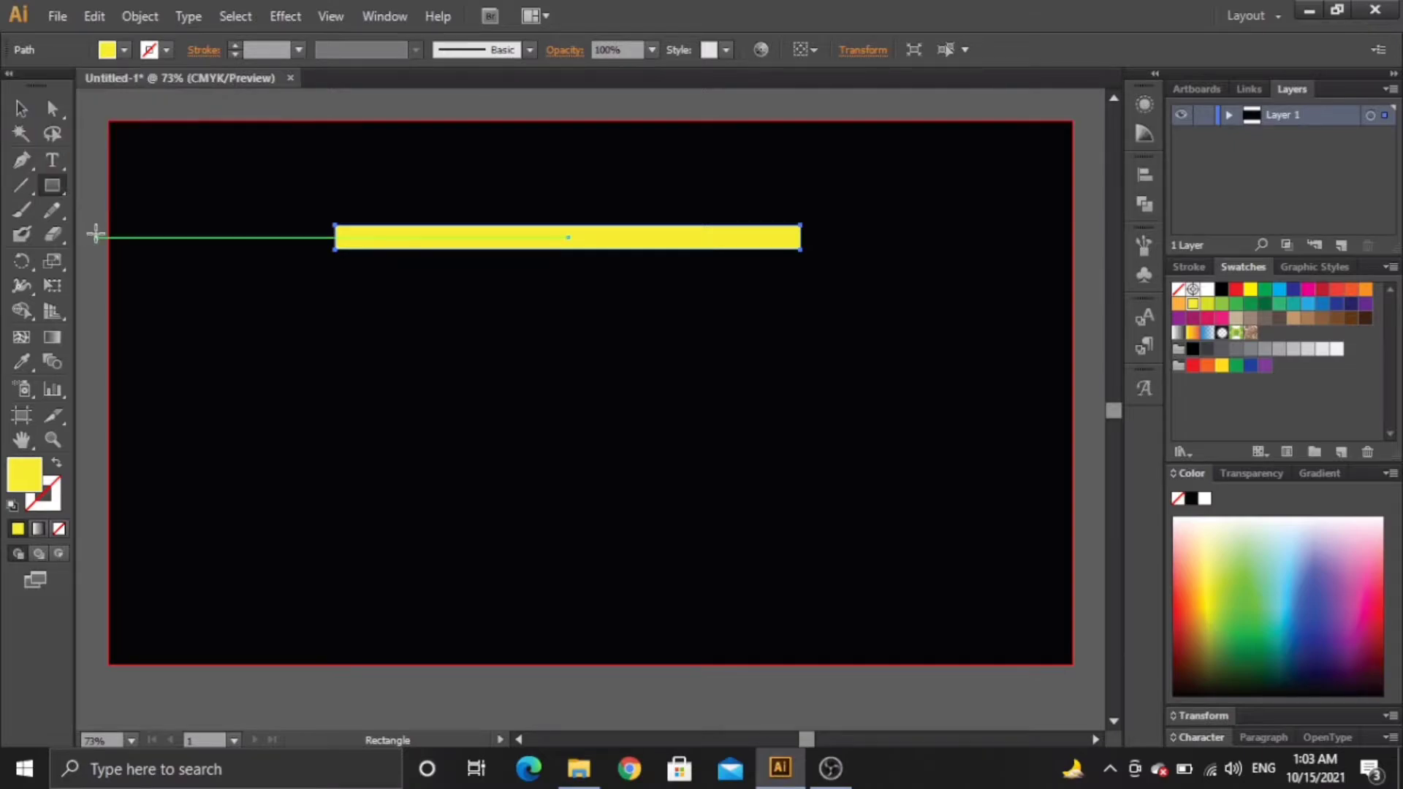
Lock the black background rectangle, leaving the yellow bar editable.
click(18, 109)
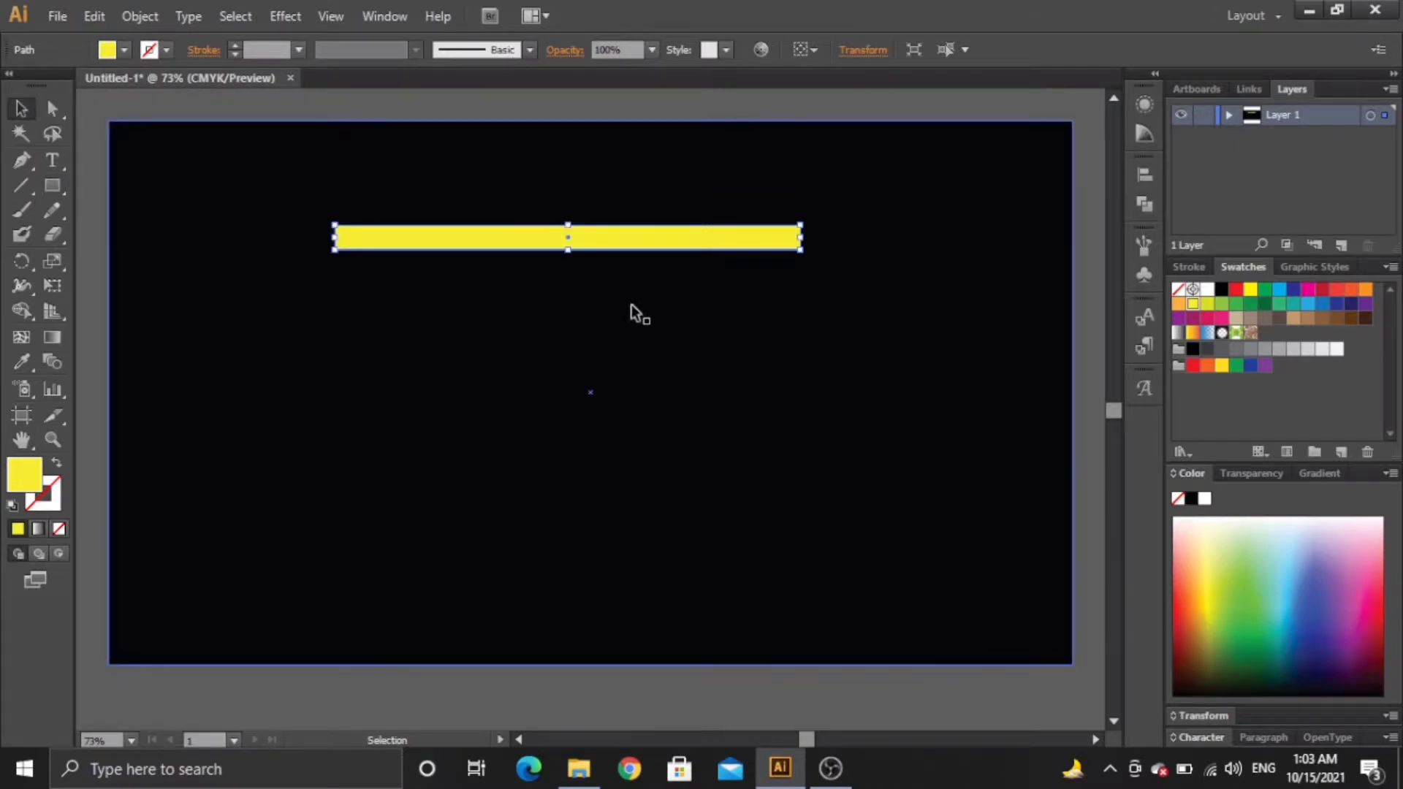
key(ctrl+c)
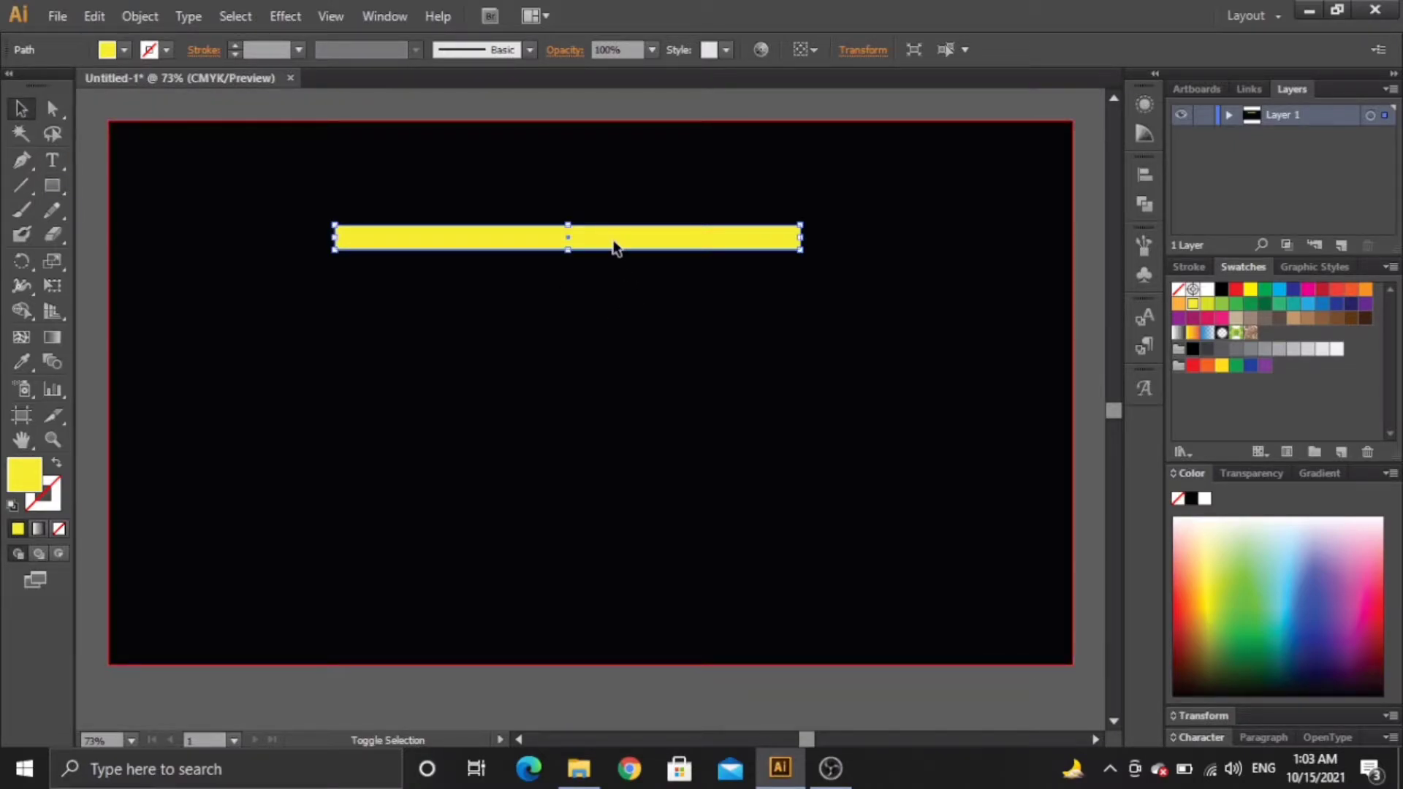
shift+click(614, 247)
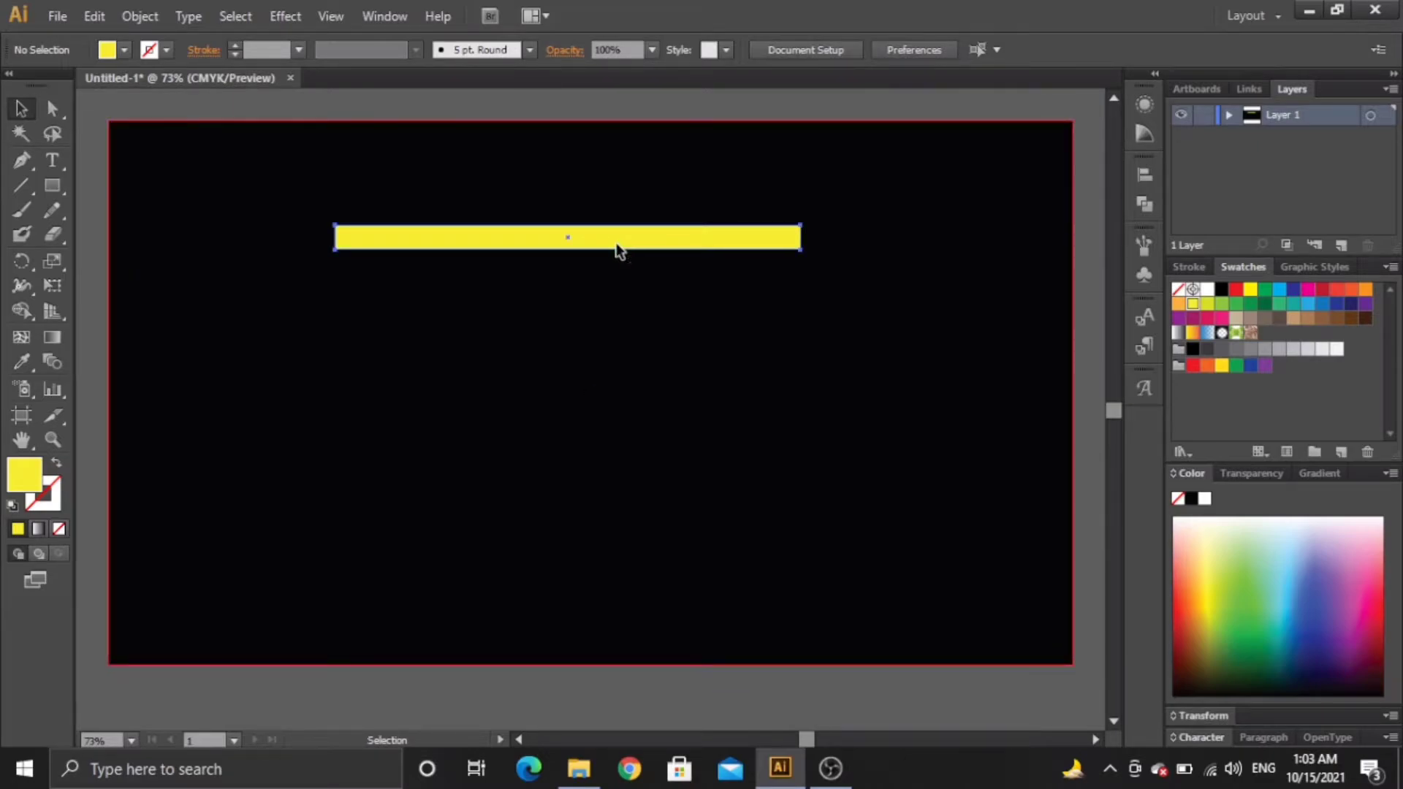
click(617, 250)
shift+click(675, 217)
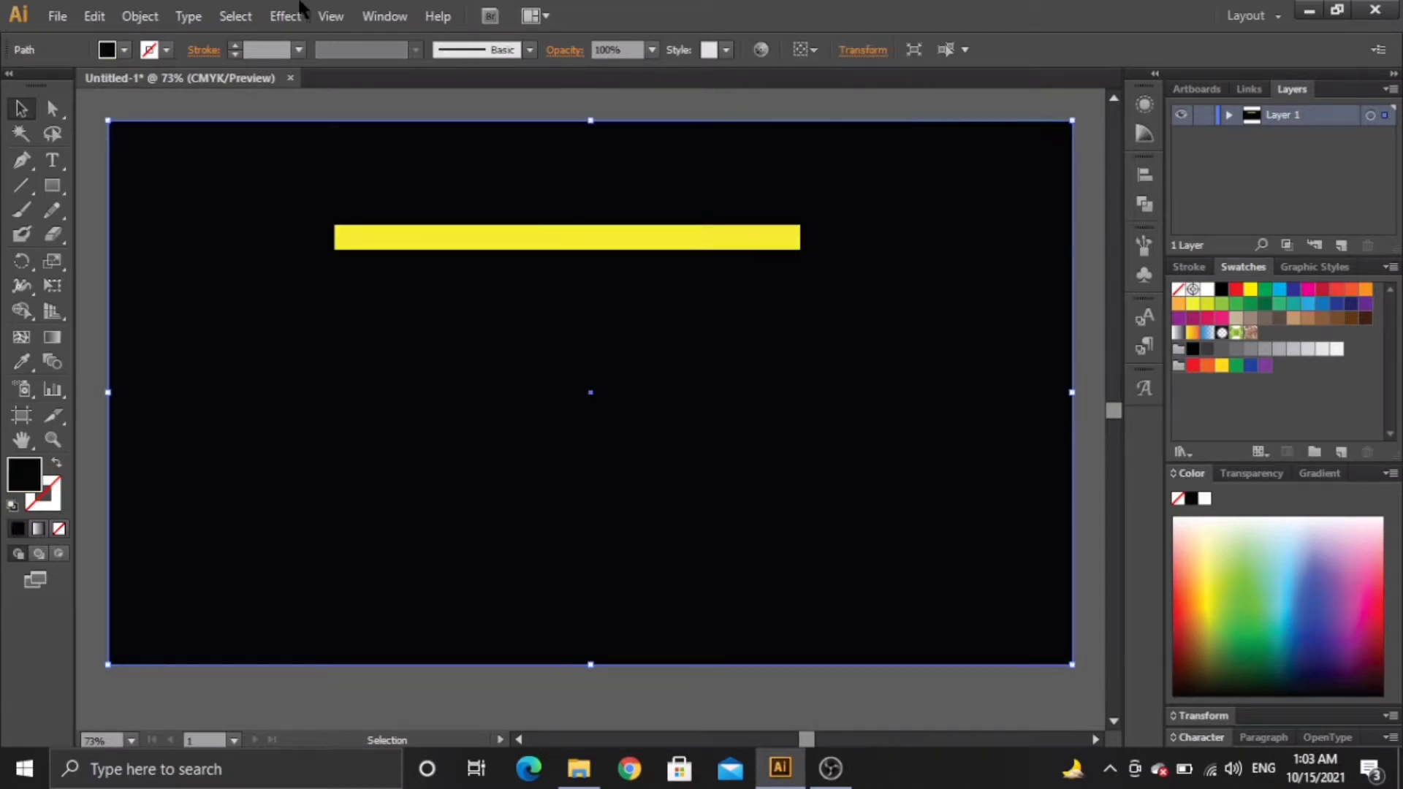
click(94, 16)
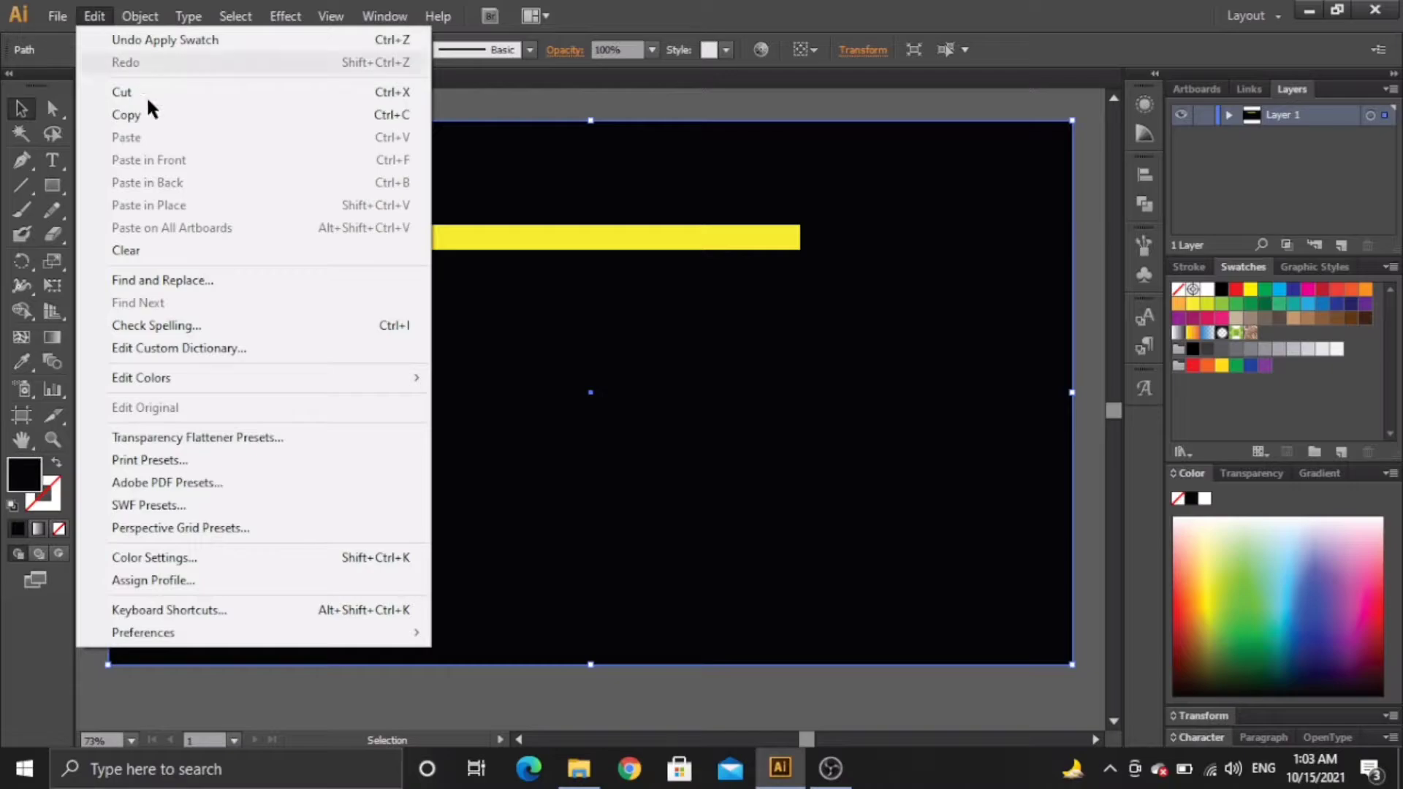
mouse_move(128, 9)
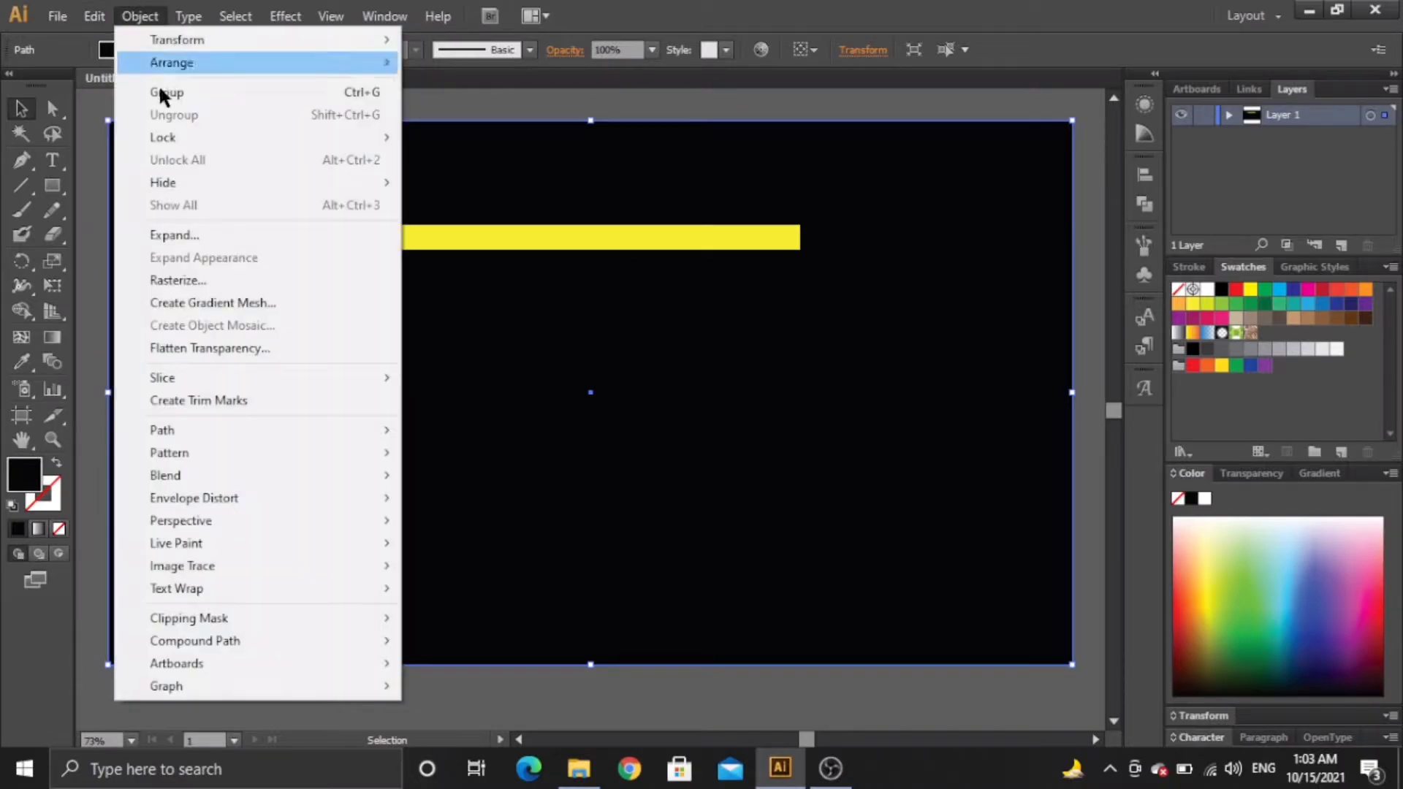
mouse_move(200, 140)
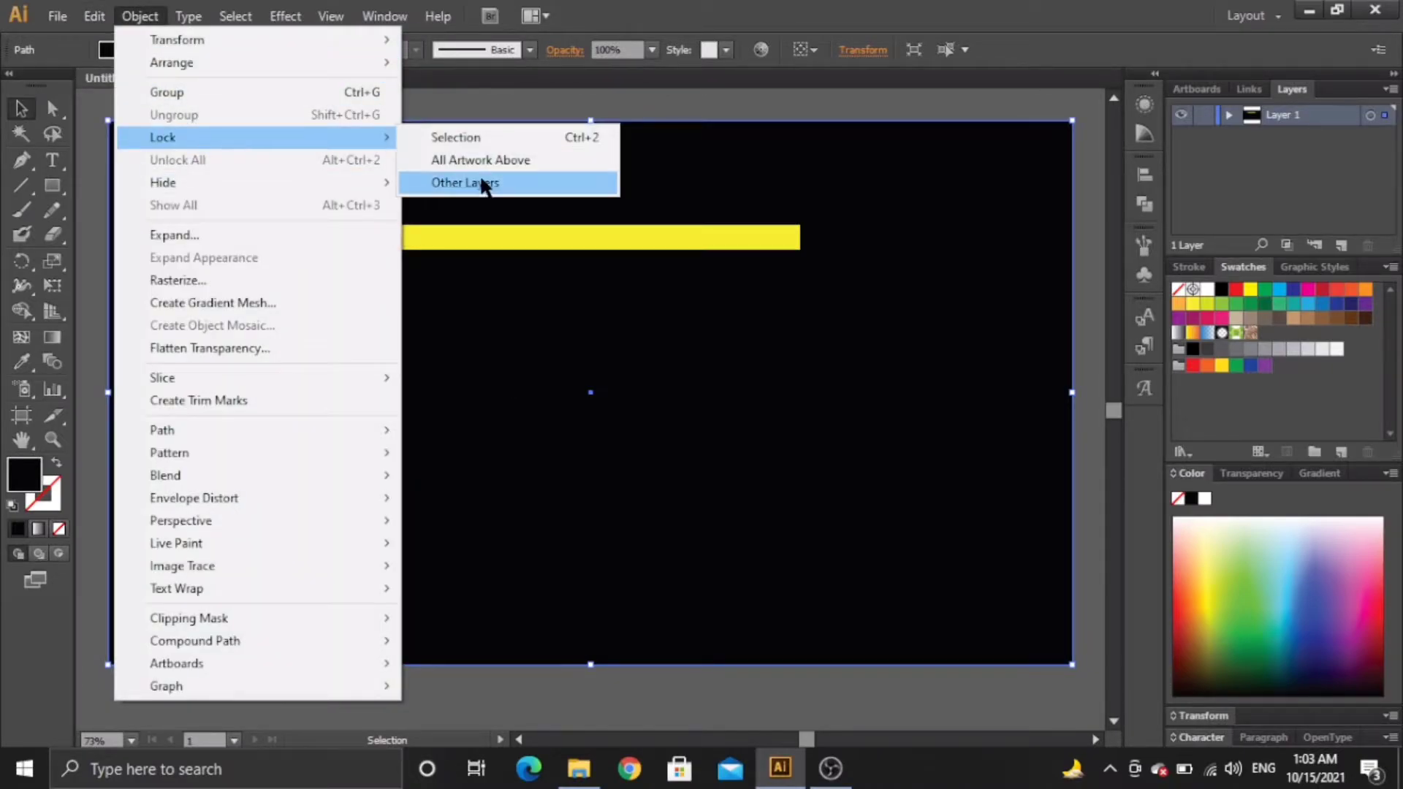
click(510, 139)
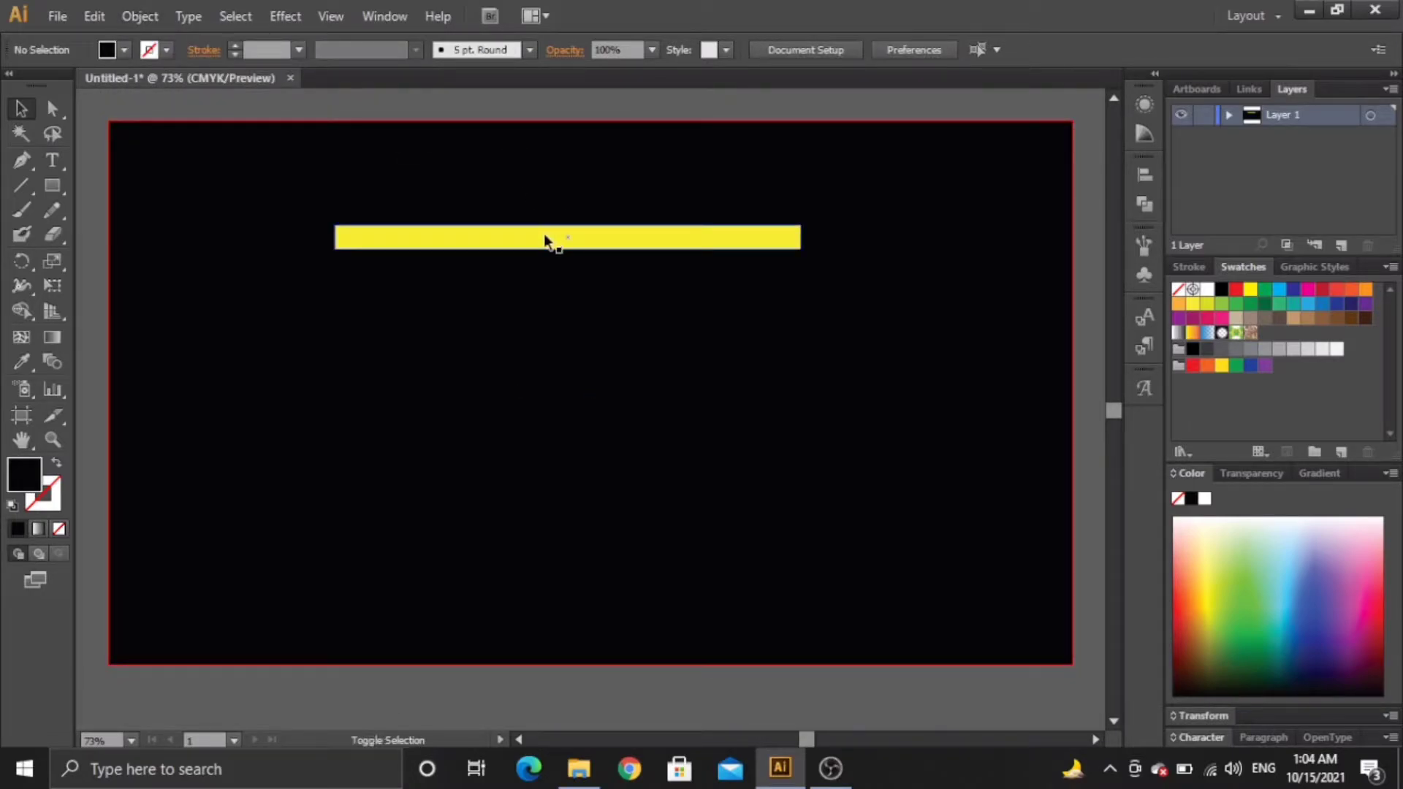
drag(544, 242, 549, 267)
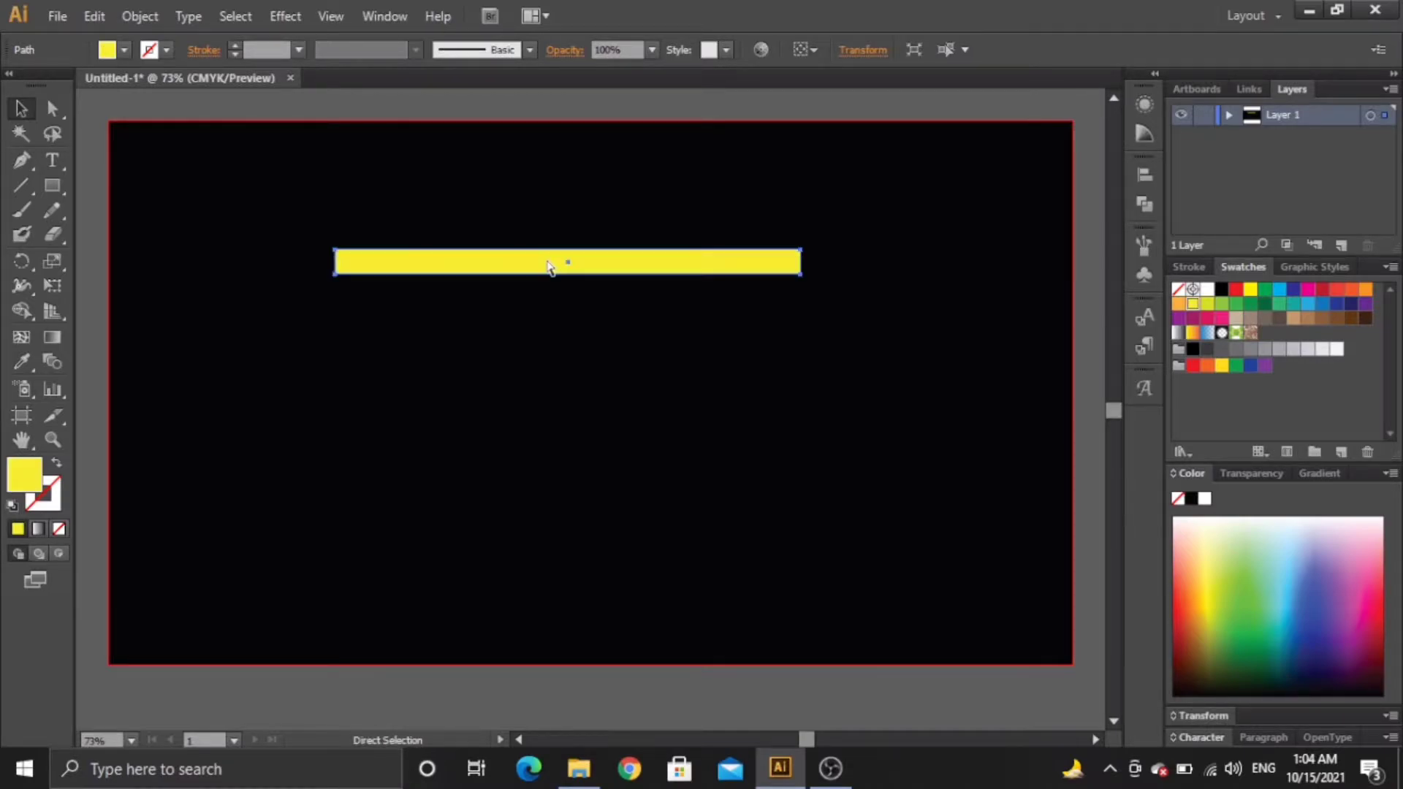
key(ctrl+z)
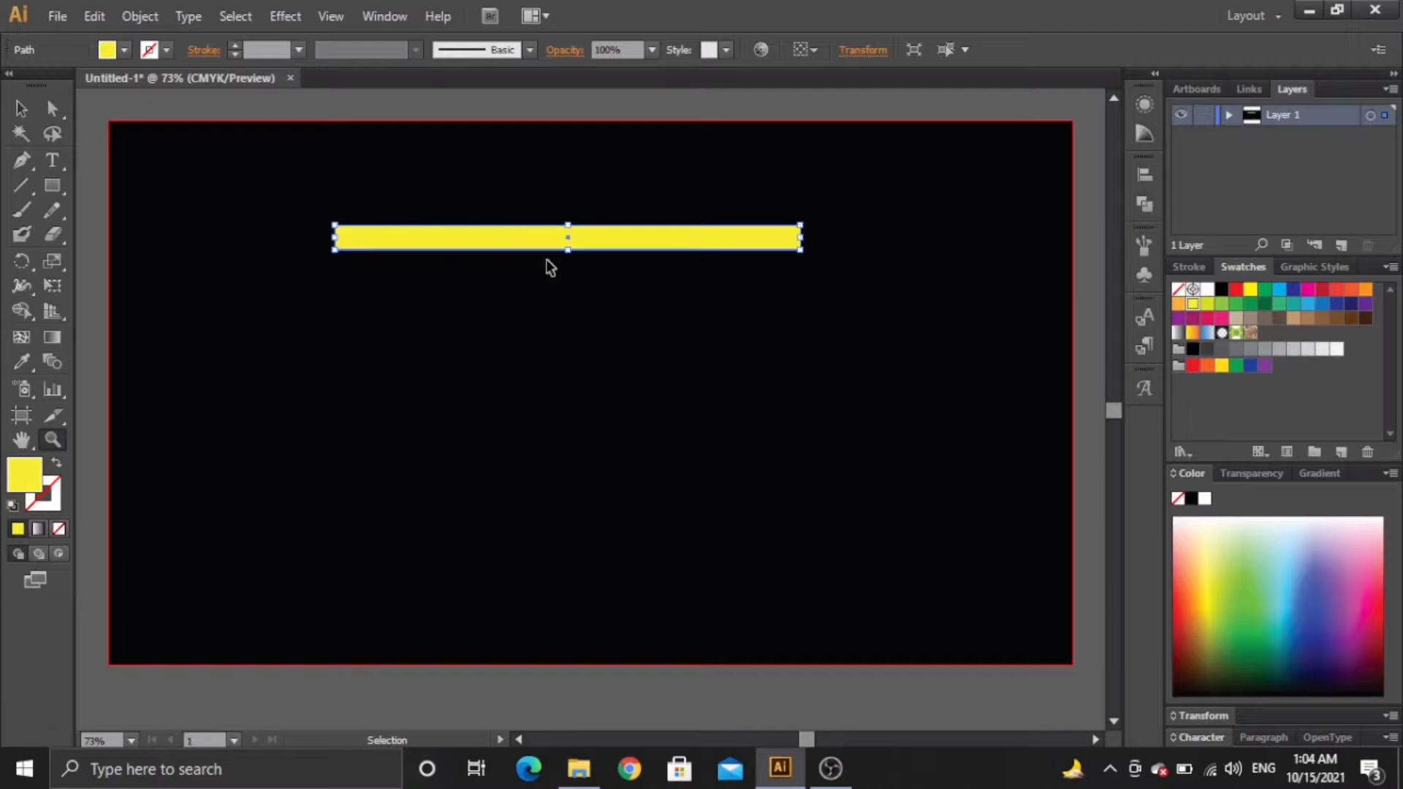
key(z)
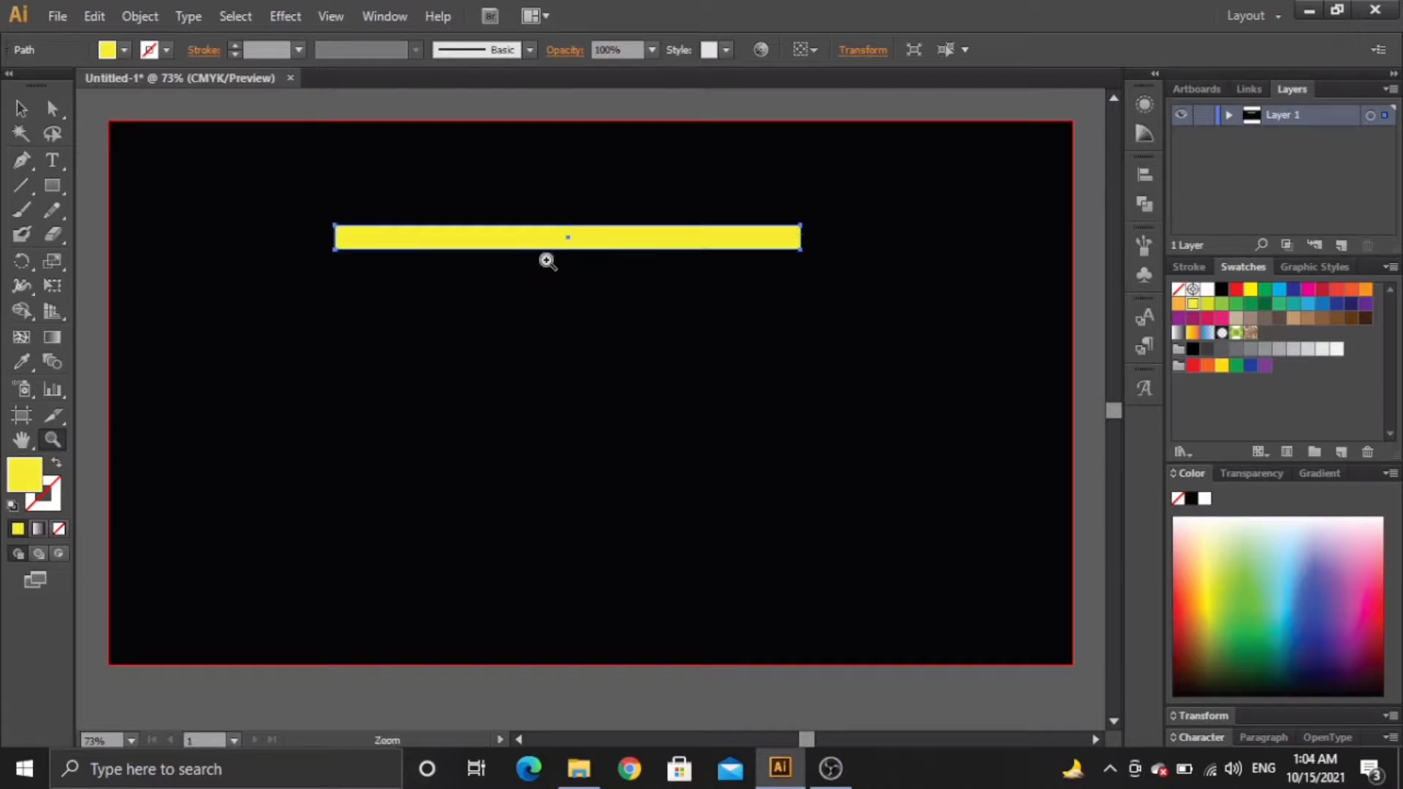
click(21, 109)
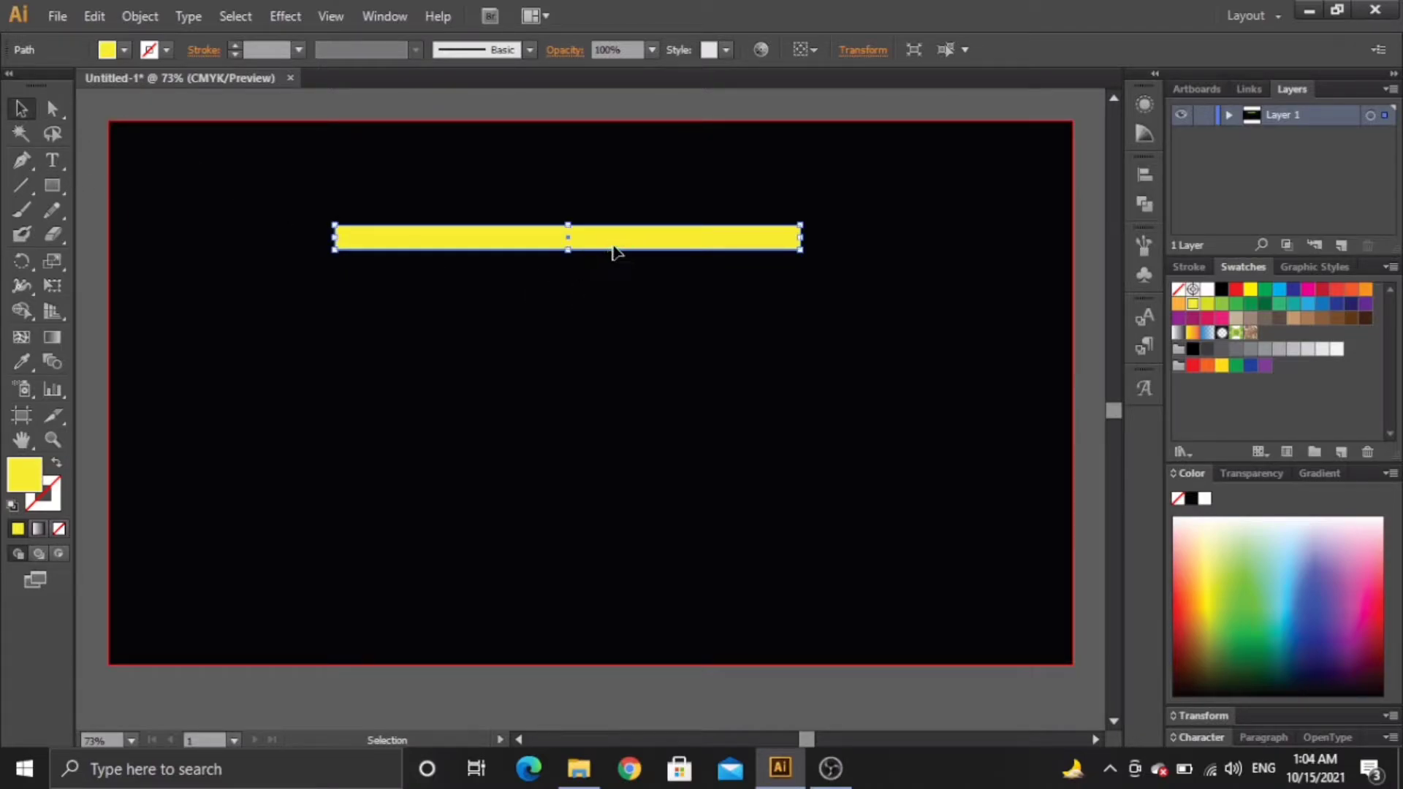
Duplicate the yellow bar directly below itself and fill the copy black.
key(alt)
drag(614, 252, 617, 277)
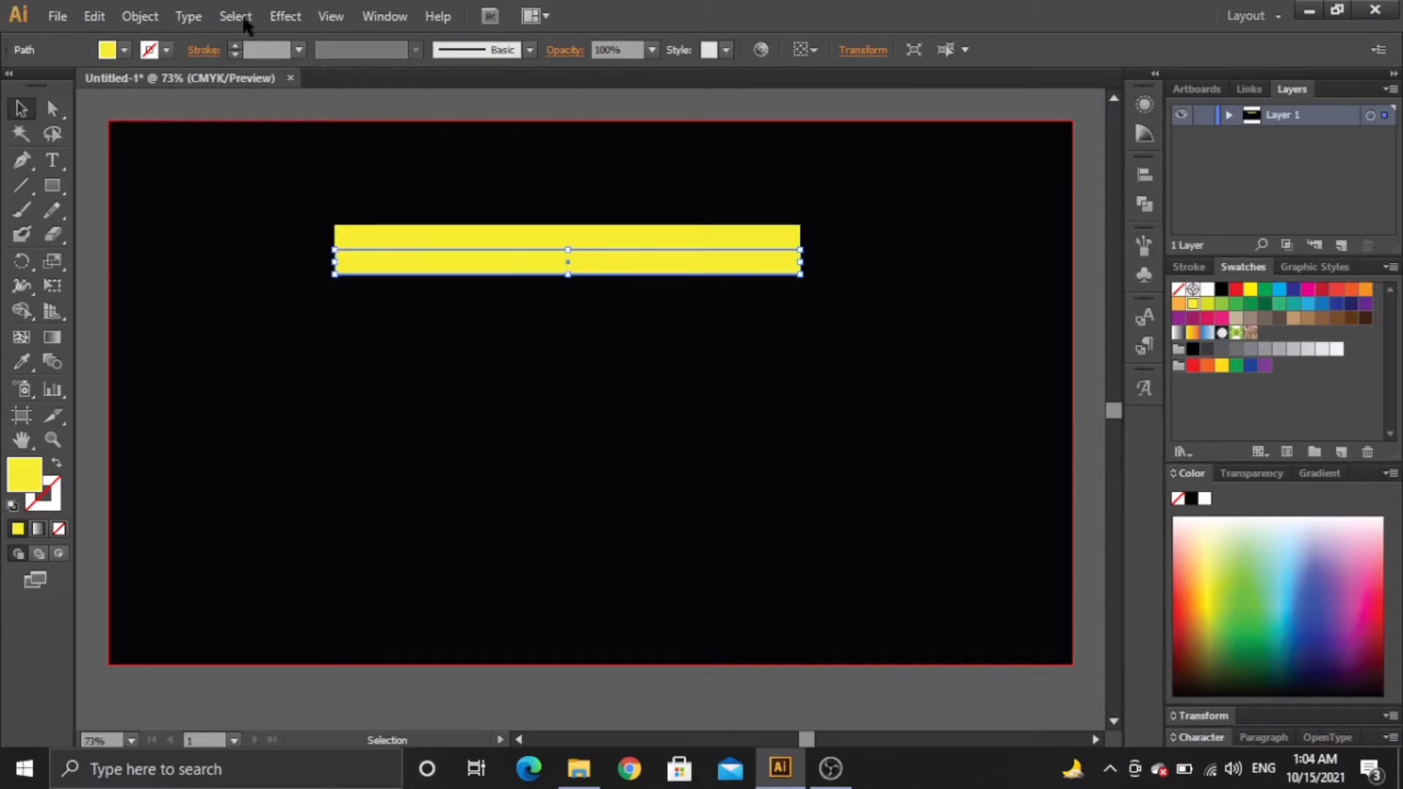
click(127, 50)
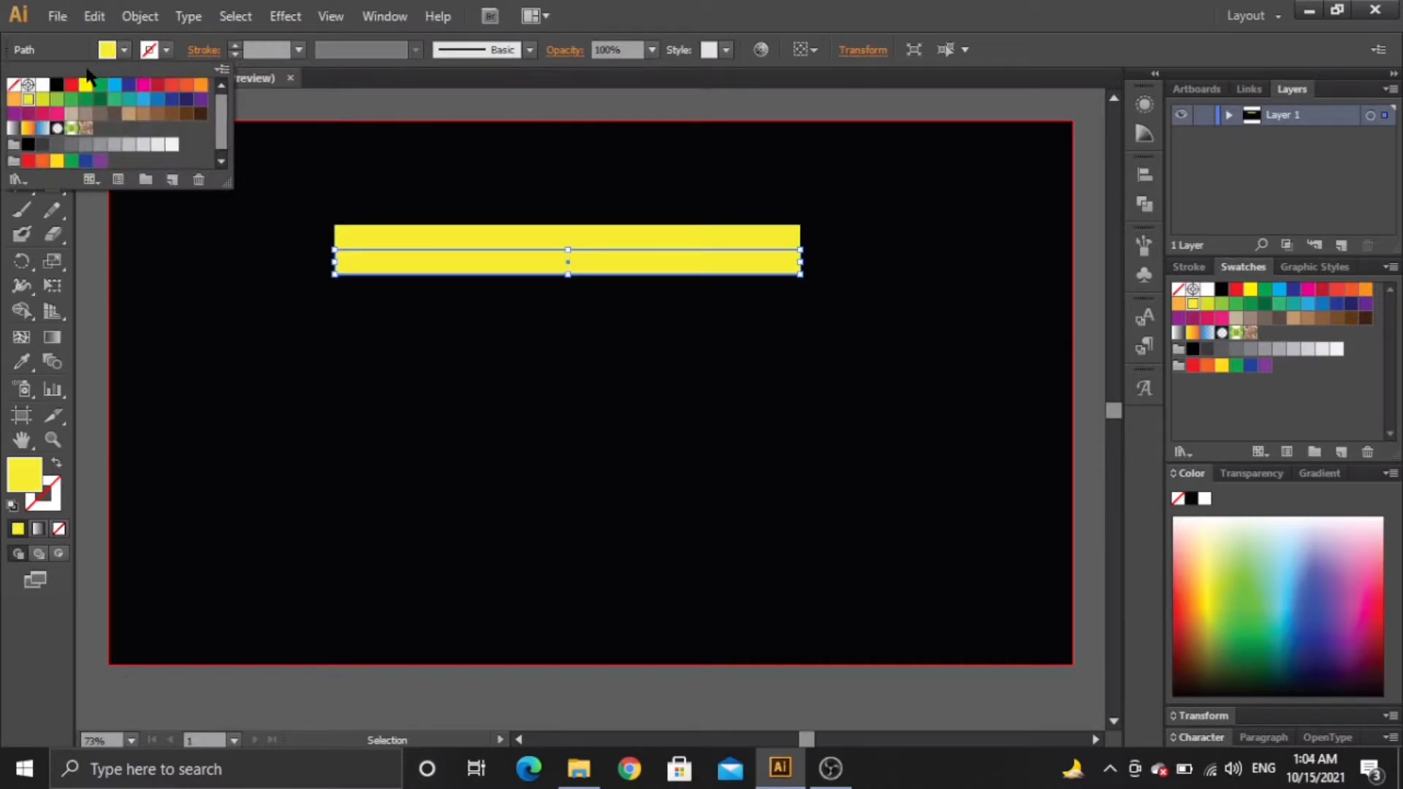
click(57, 85)
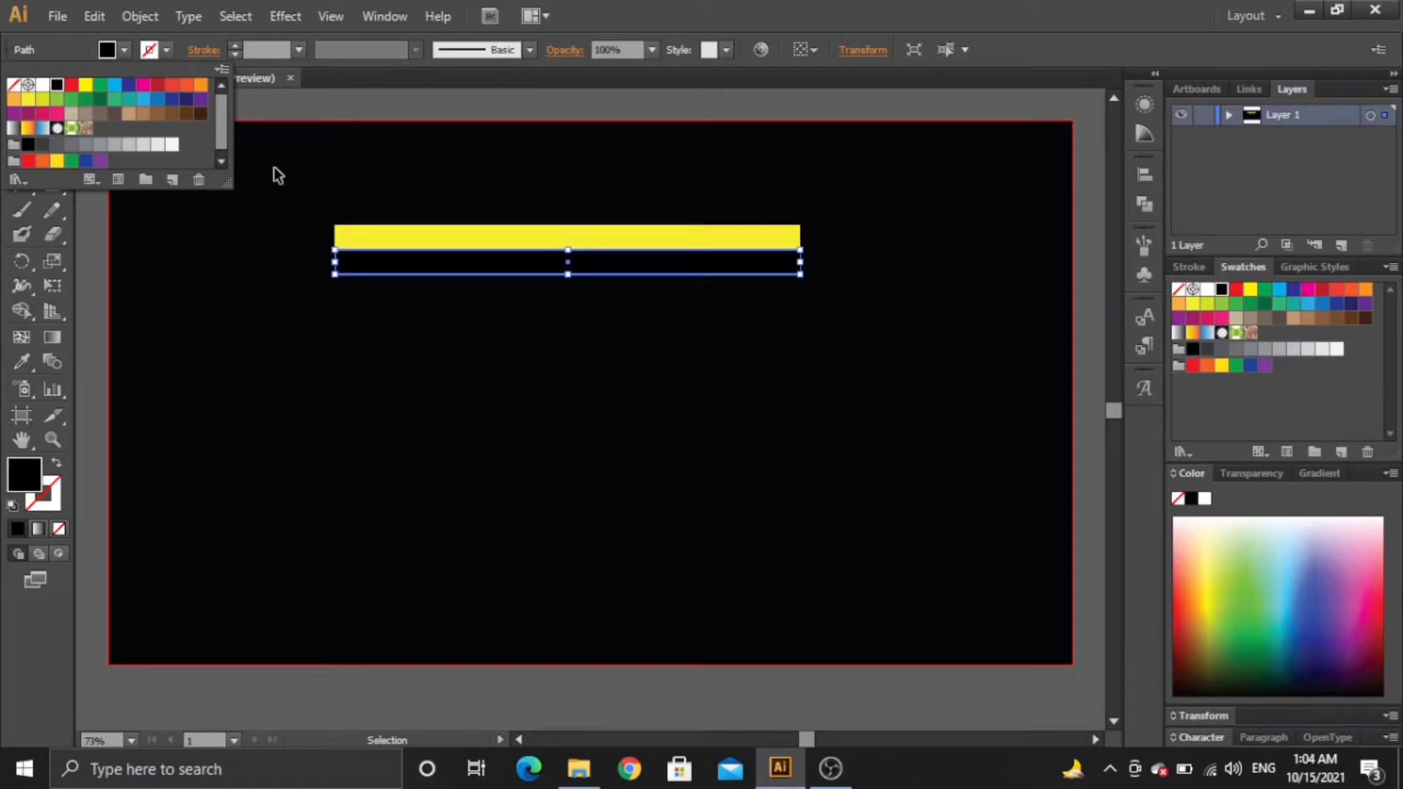
click(274, 167)
click(274, 167)
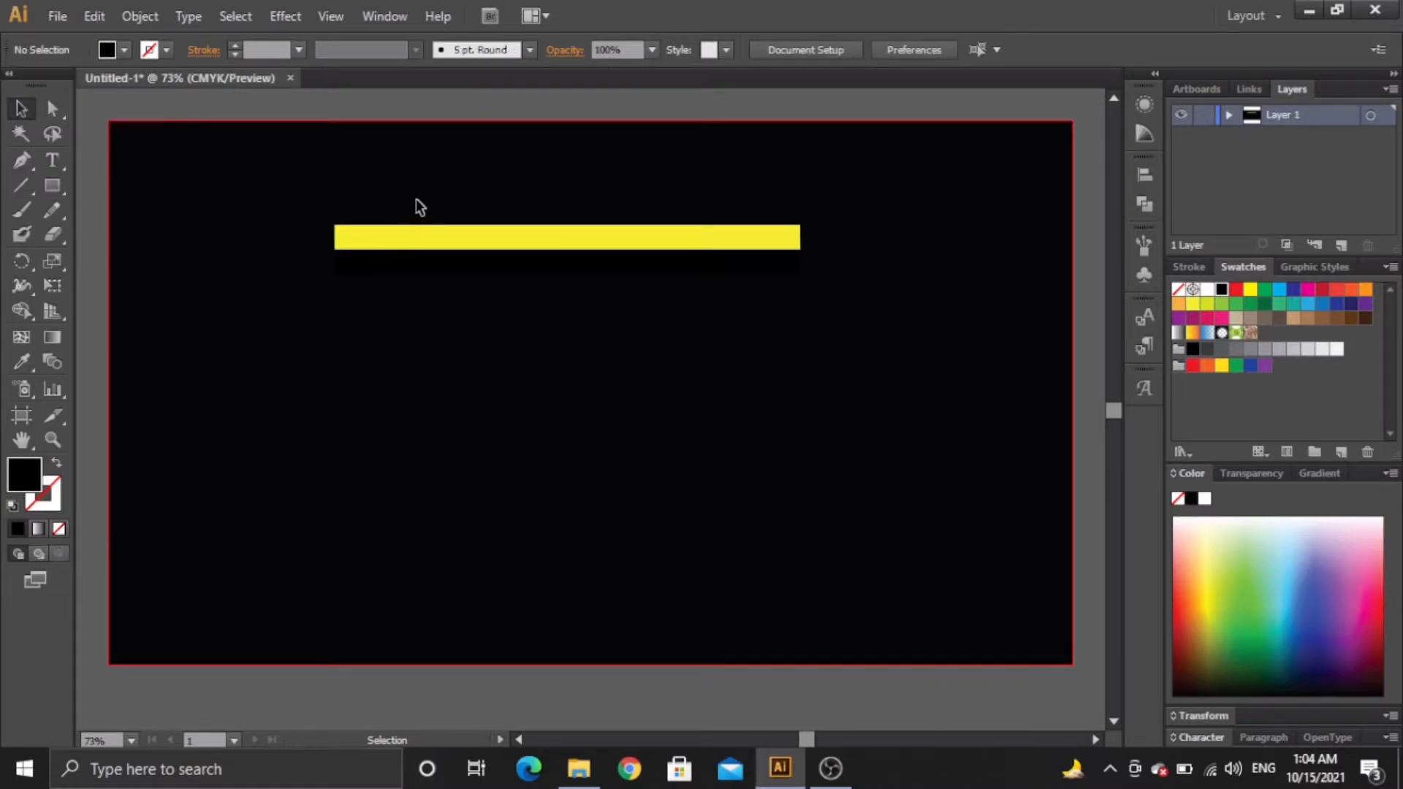
Duplicate the yellow and black bar pair directly below itself and repeat the copy until there are seven pairs.
drag(416, 200, 442, 277)
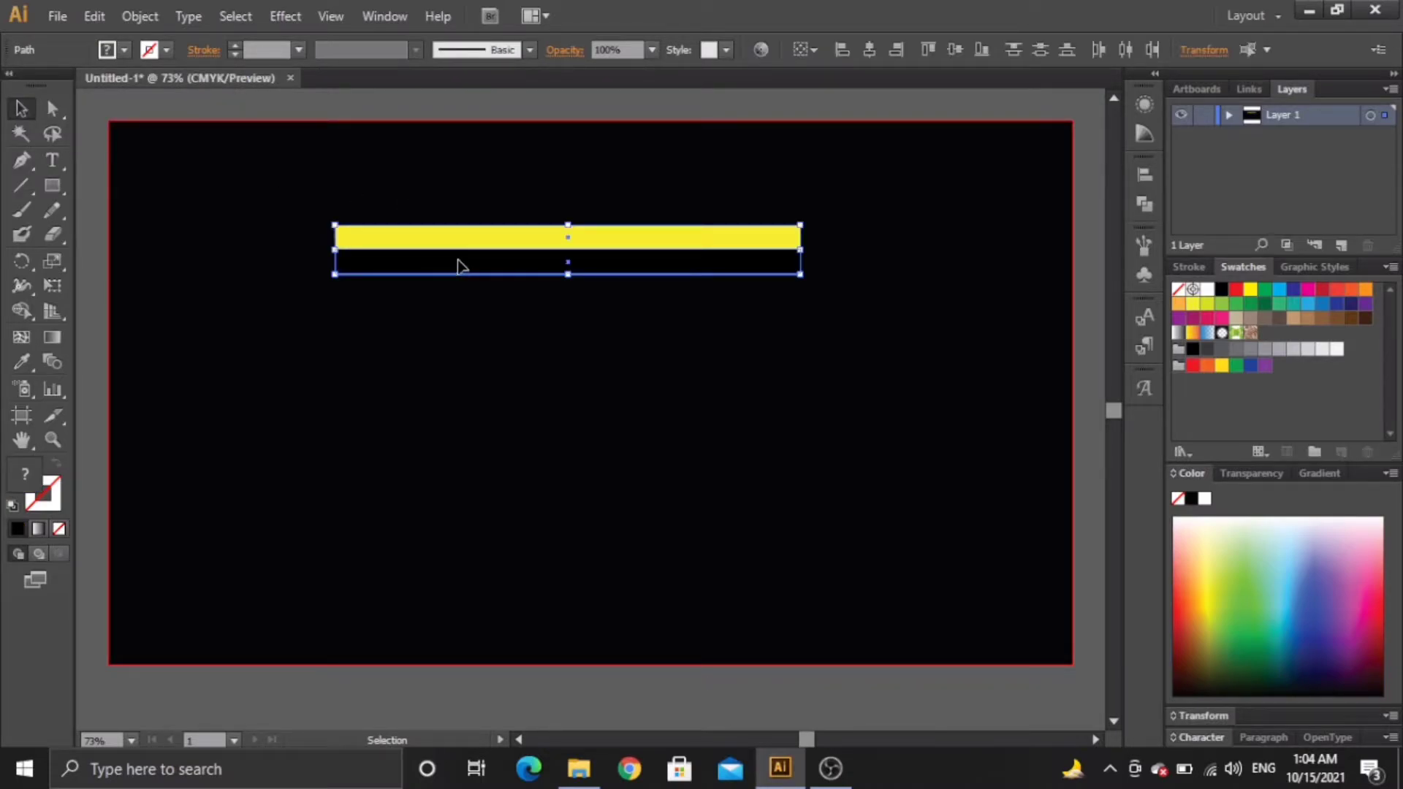
drag(460, 265, 464, 314)
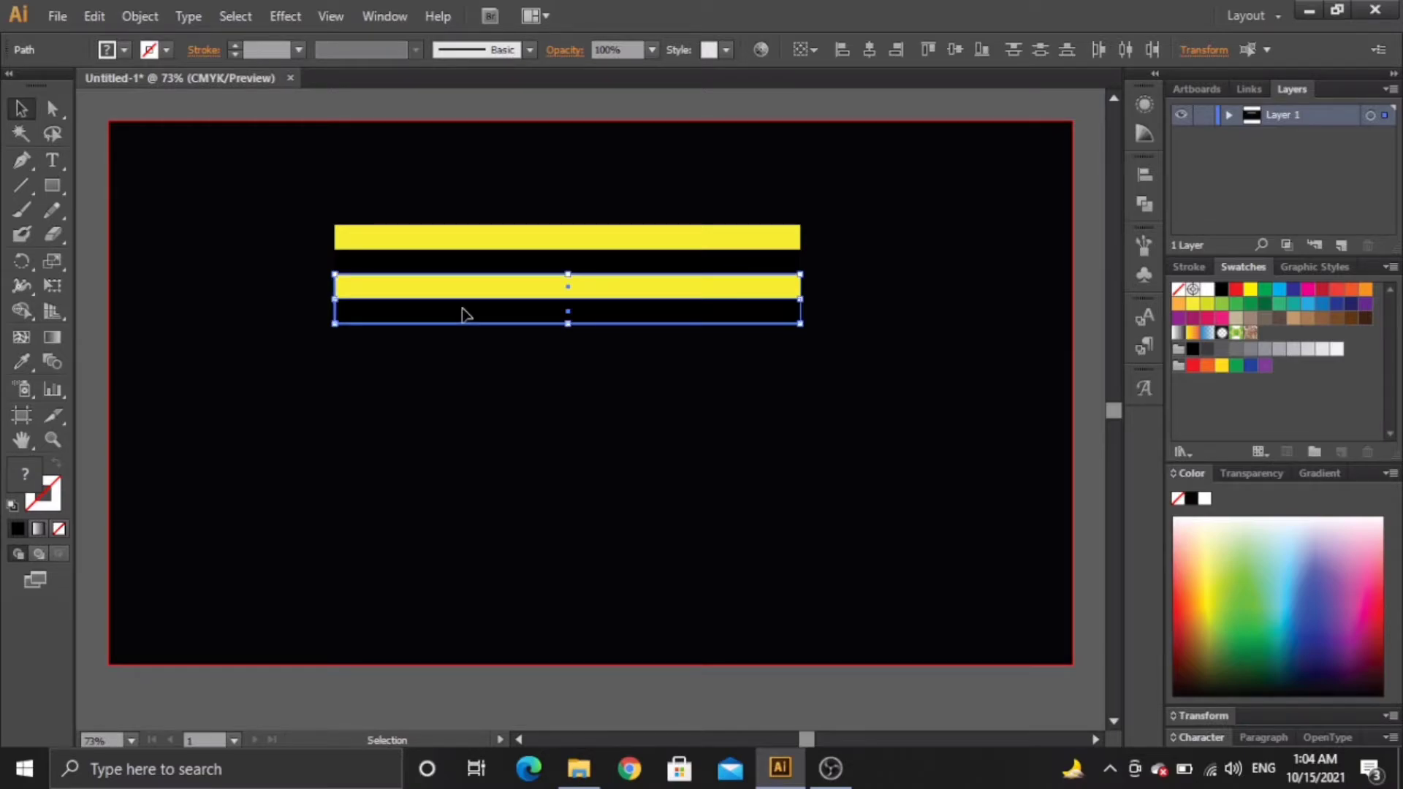
key(ctrl+d)
key(ctrl+d)
key(ctrl+d)
key(ctrl+d)
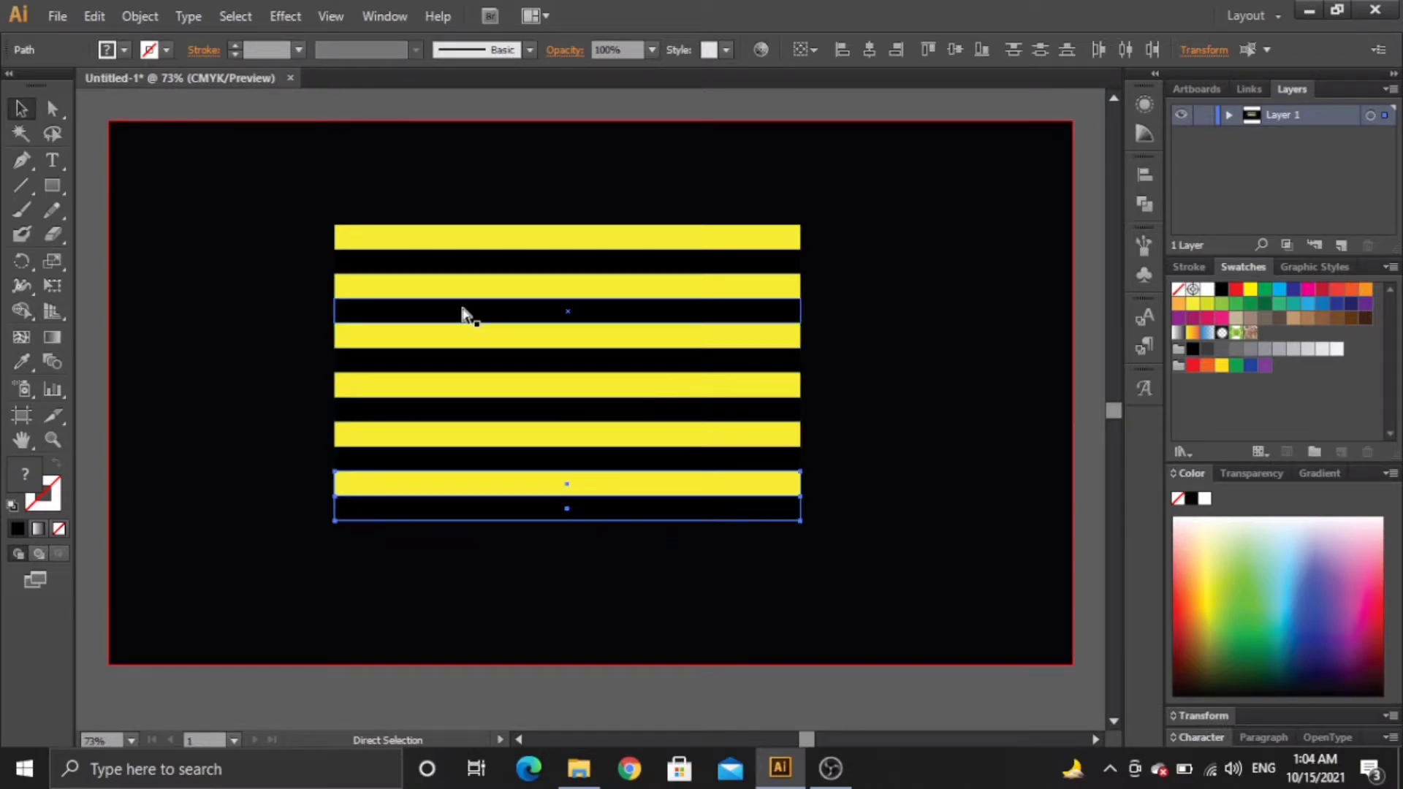
key(ctrl+d)
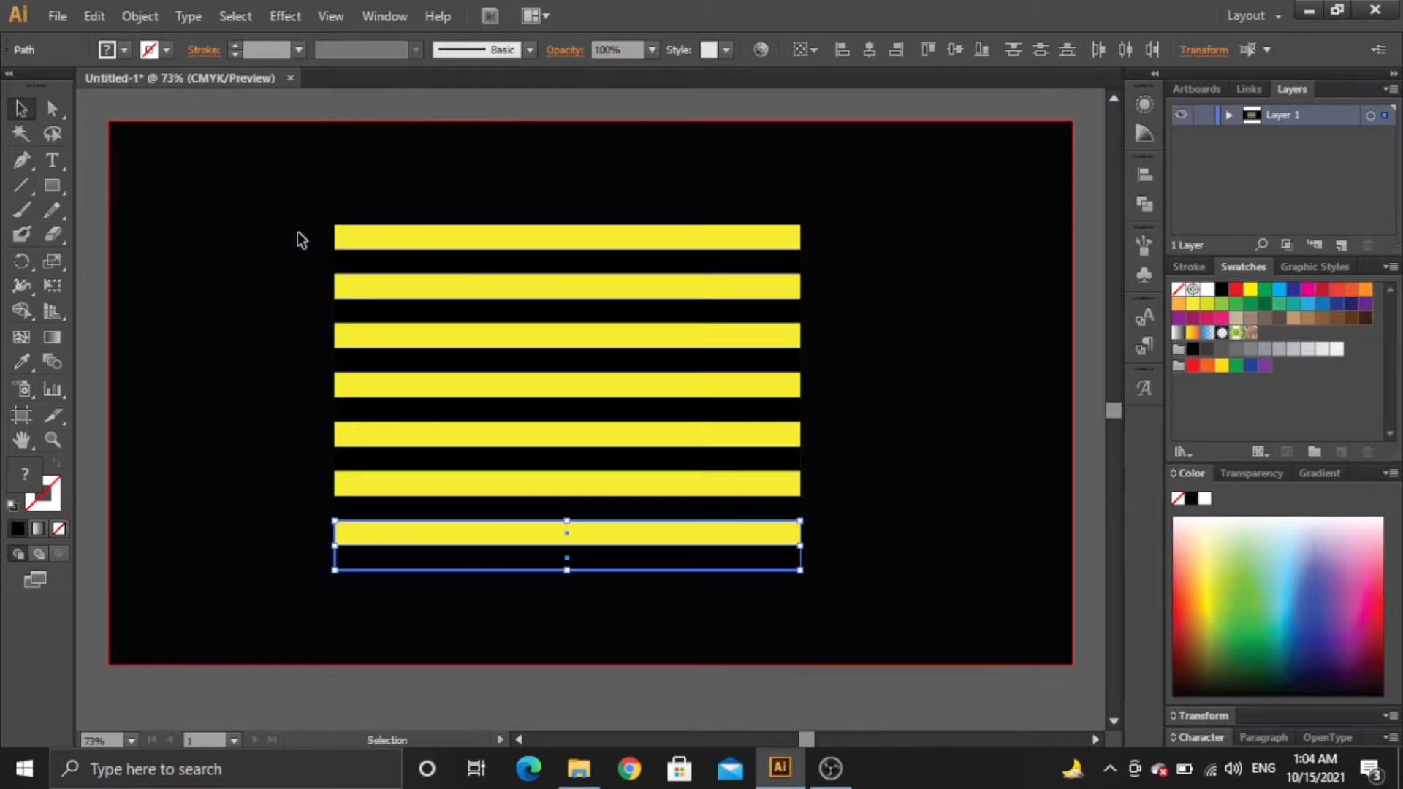
click(297, 230)
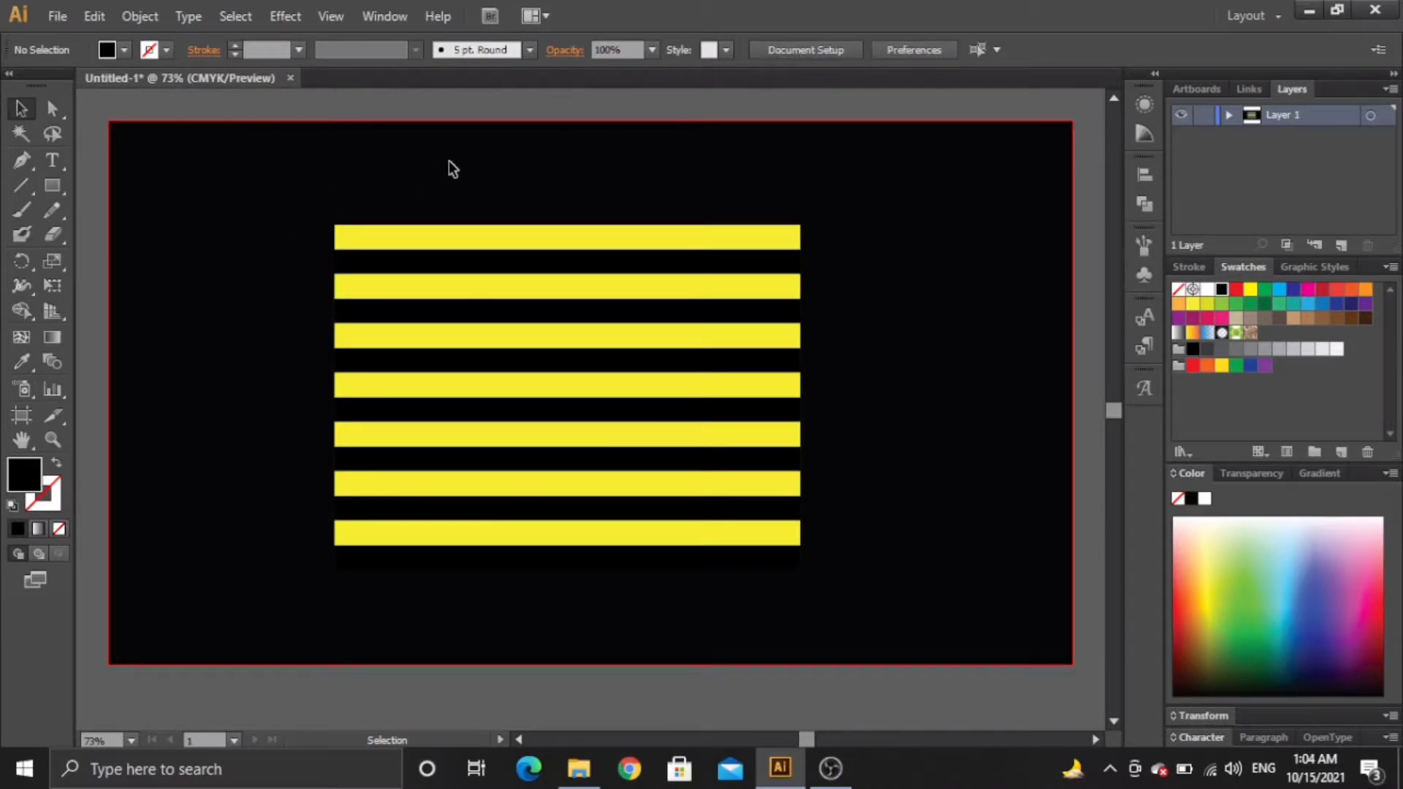
Select all the yellow and black bars and rotate them 90 degrees into vertical stripes.
drag(449, 161, 522, 518)
drag(444, 192, 502, 581)
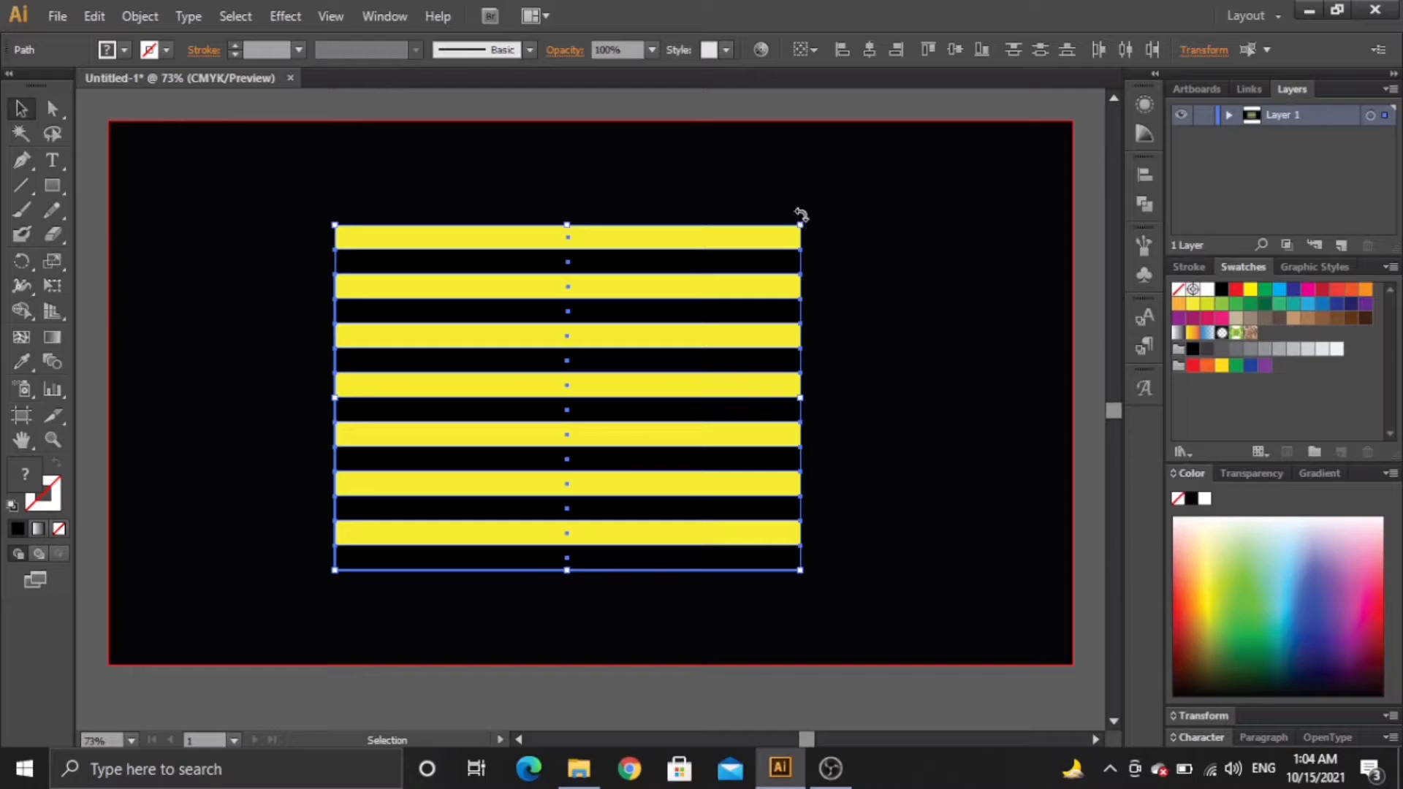
drag(801, 215, 694, 577)
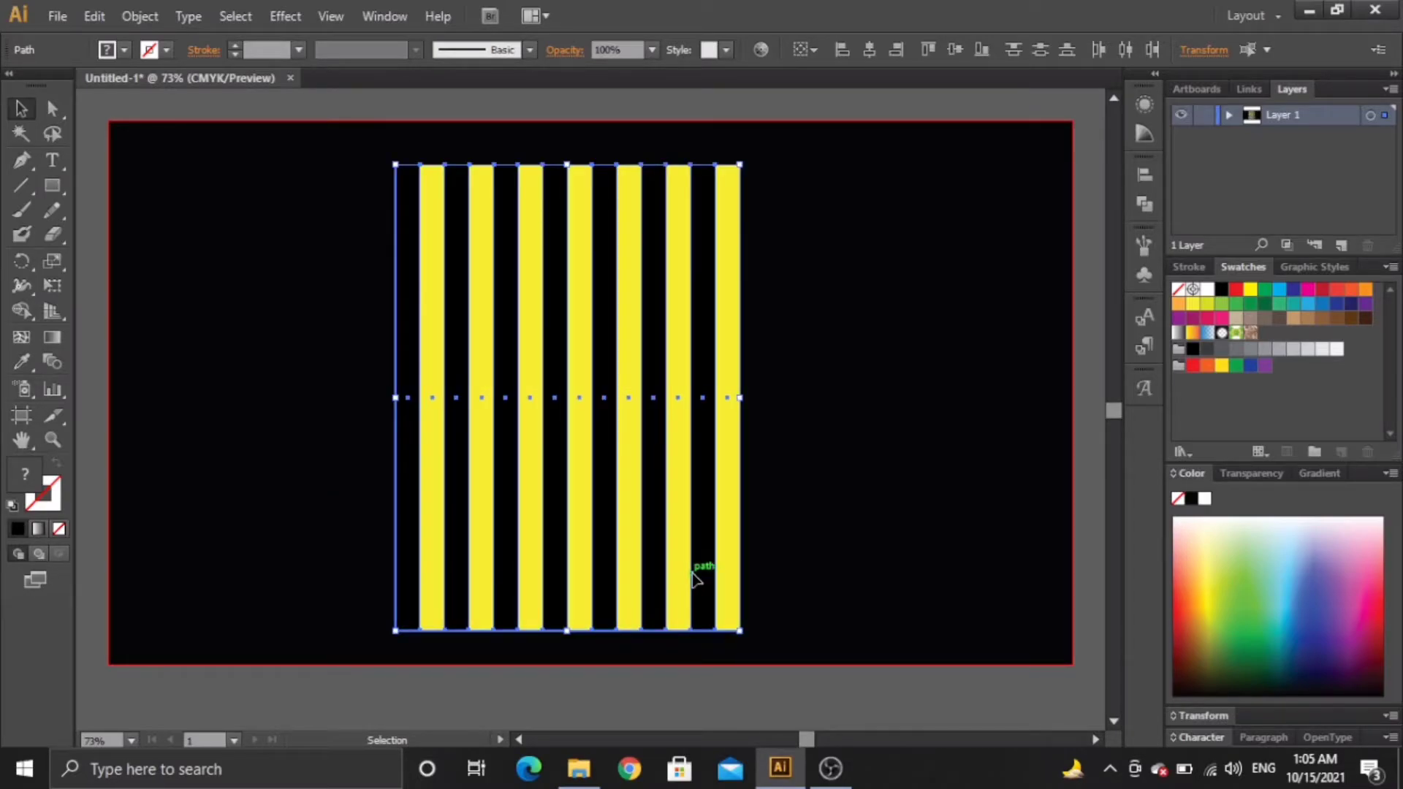
Save the vertical stripes as a new Movie Clip symbol and delete the original stripes from the artboard.
click(1145, 276)
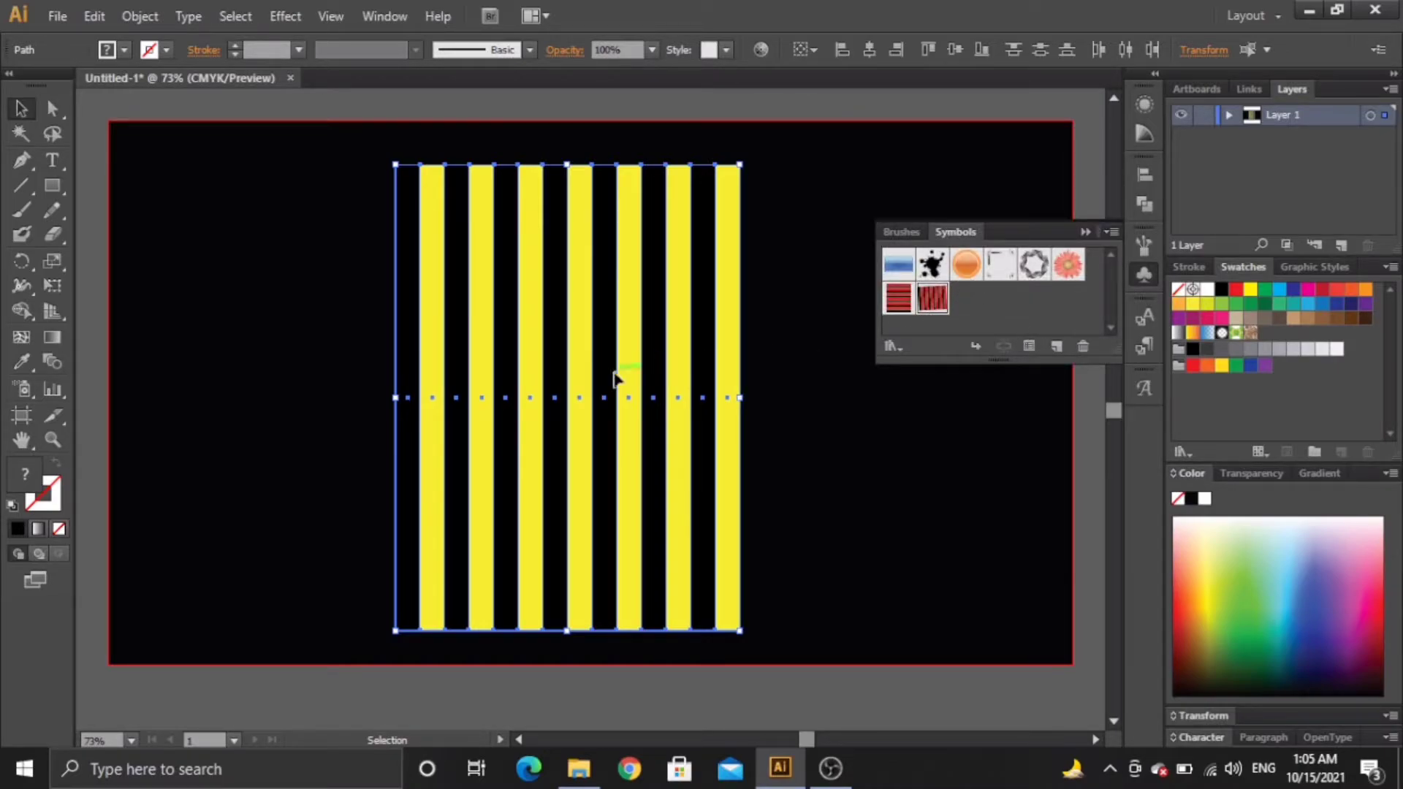
drag(617, 382, 1043, 313)
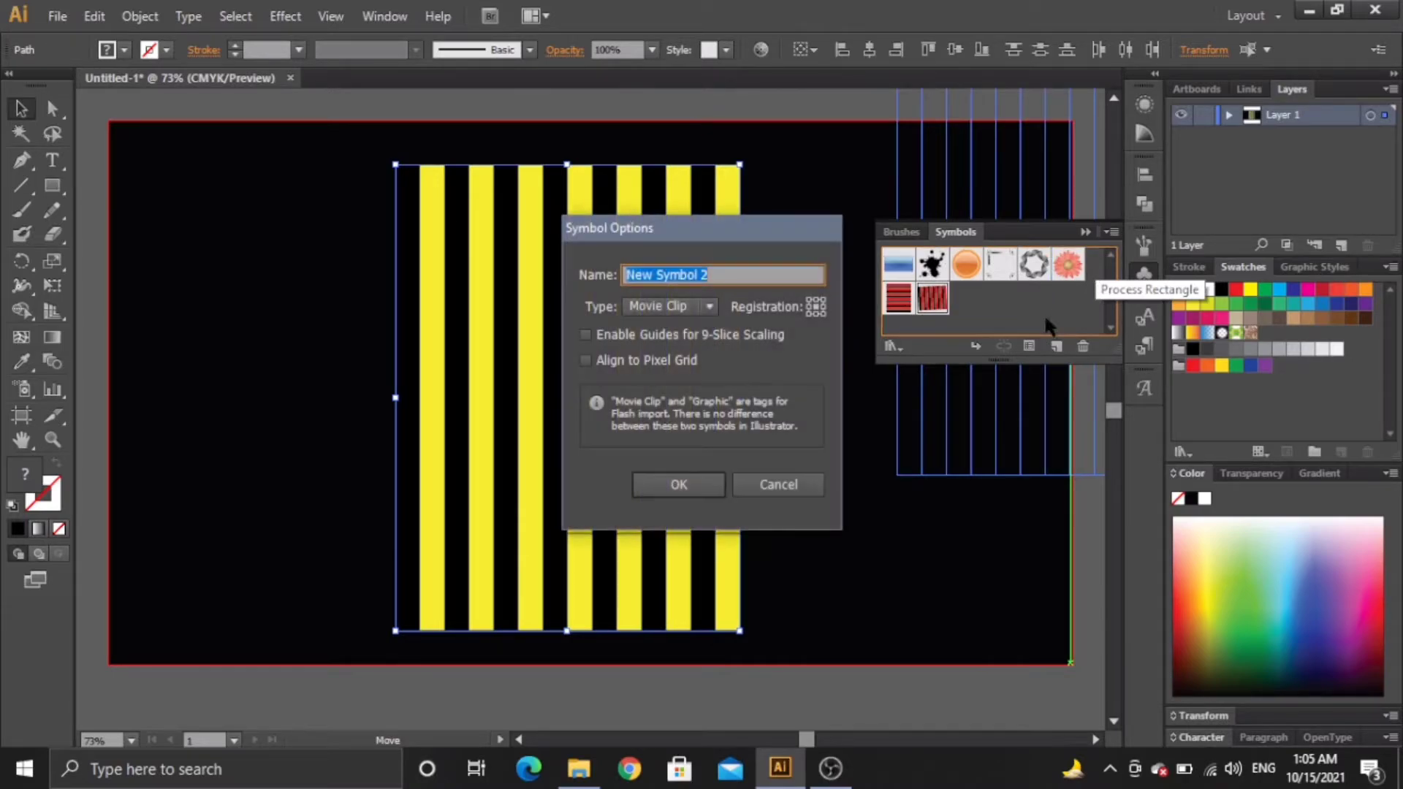
click(649, 484)
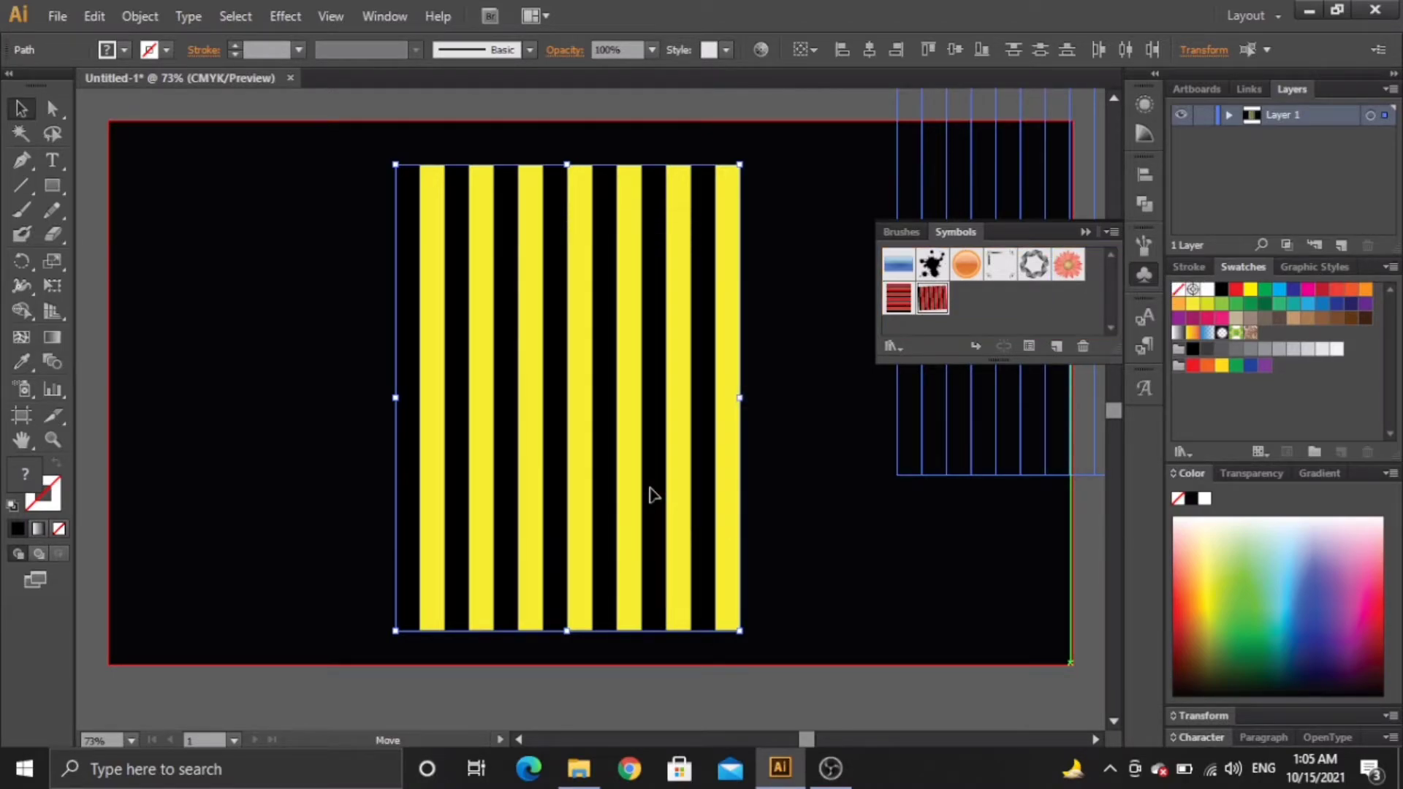
key(Delete)
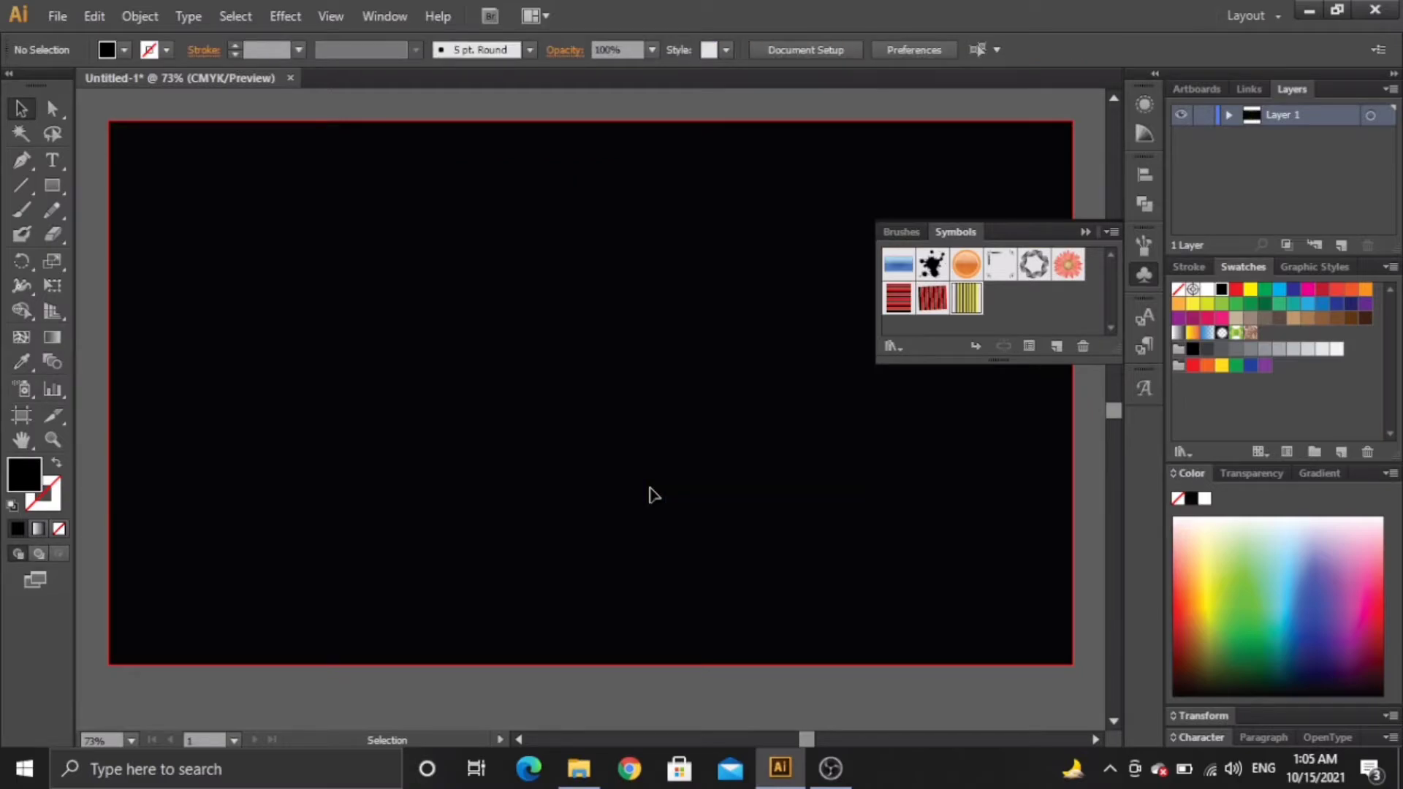
Draw a circle about 611 px in diameter with the Ellipse tool and move it to the middle of the artboard.
click(57, 195)
click(148, 234)
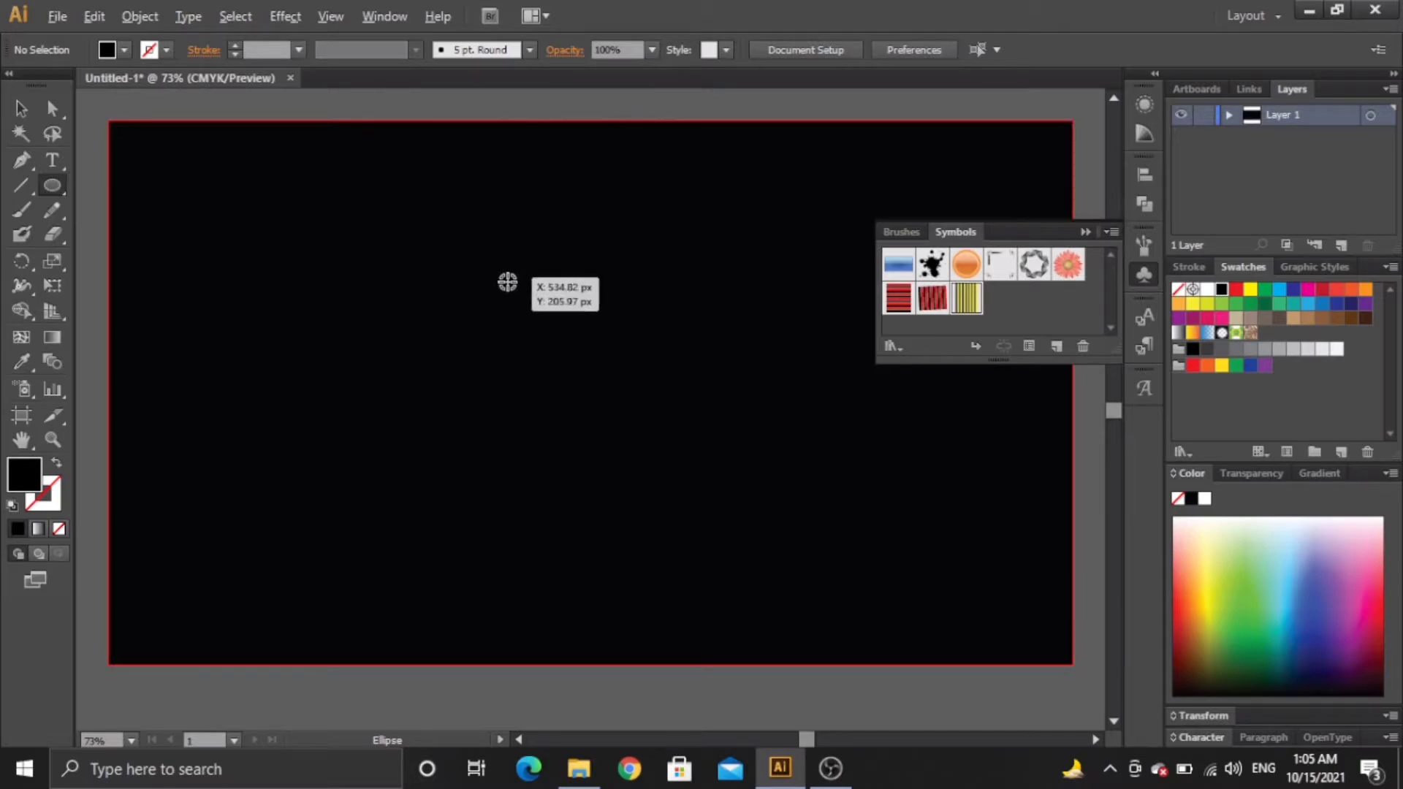
drag(481, 275, 711, 428)
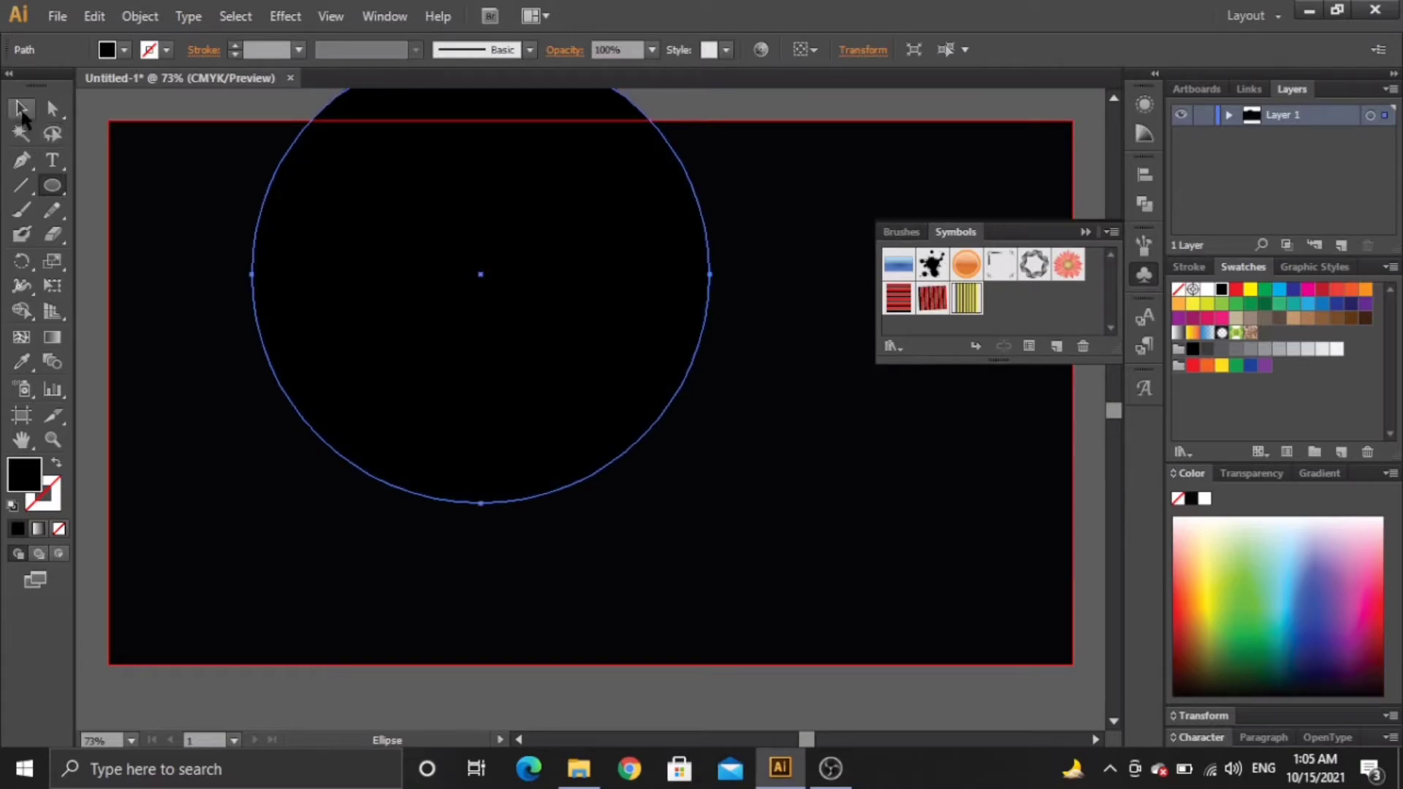
click(21, 108)
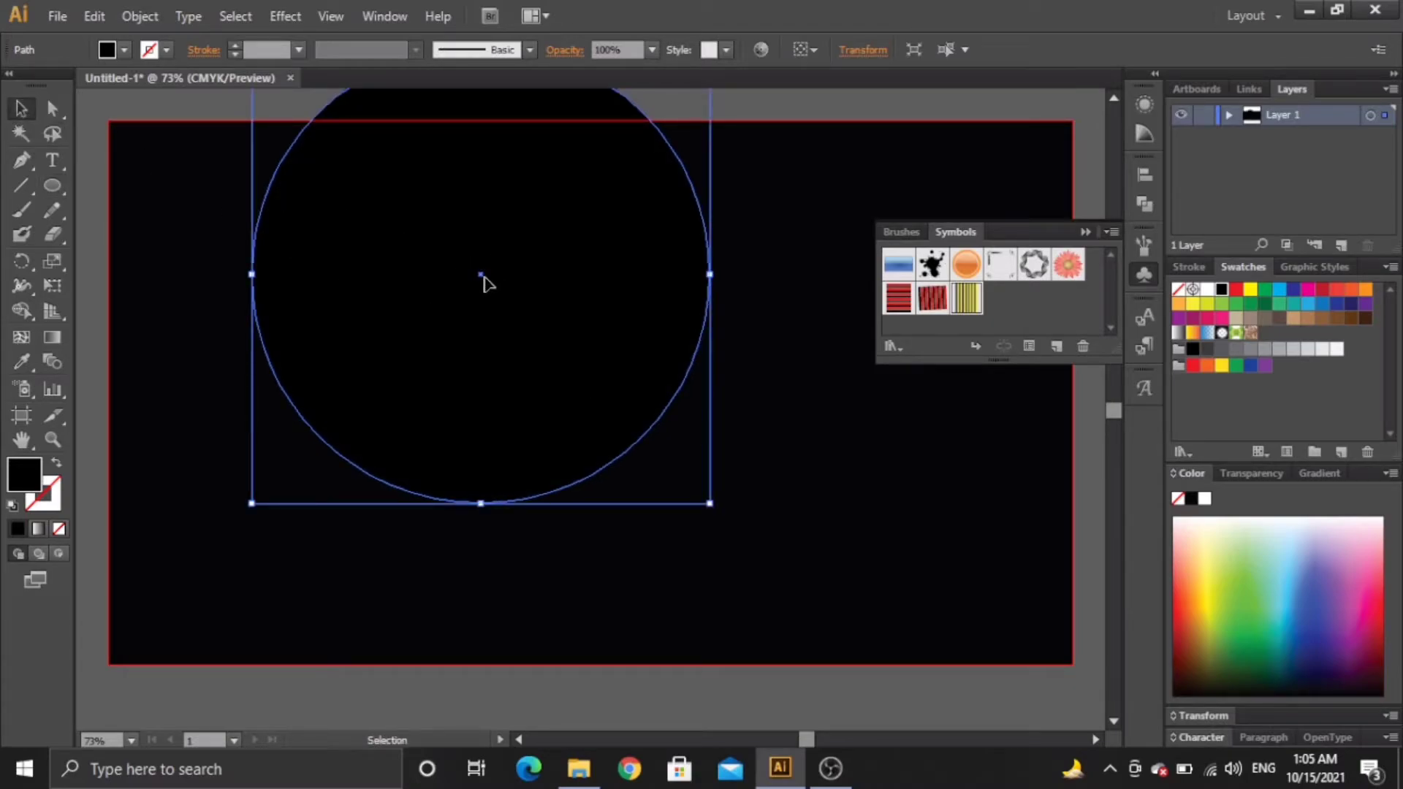
drag(486, 282, 546, 413)
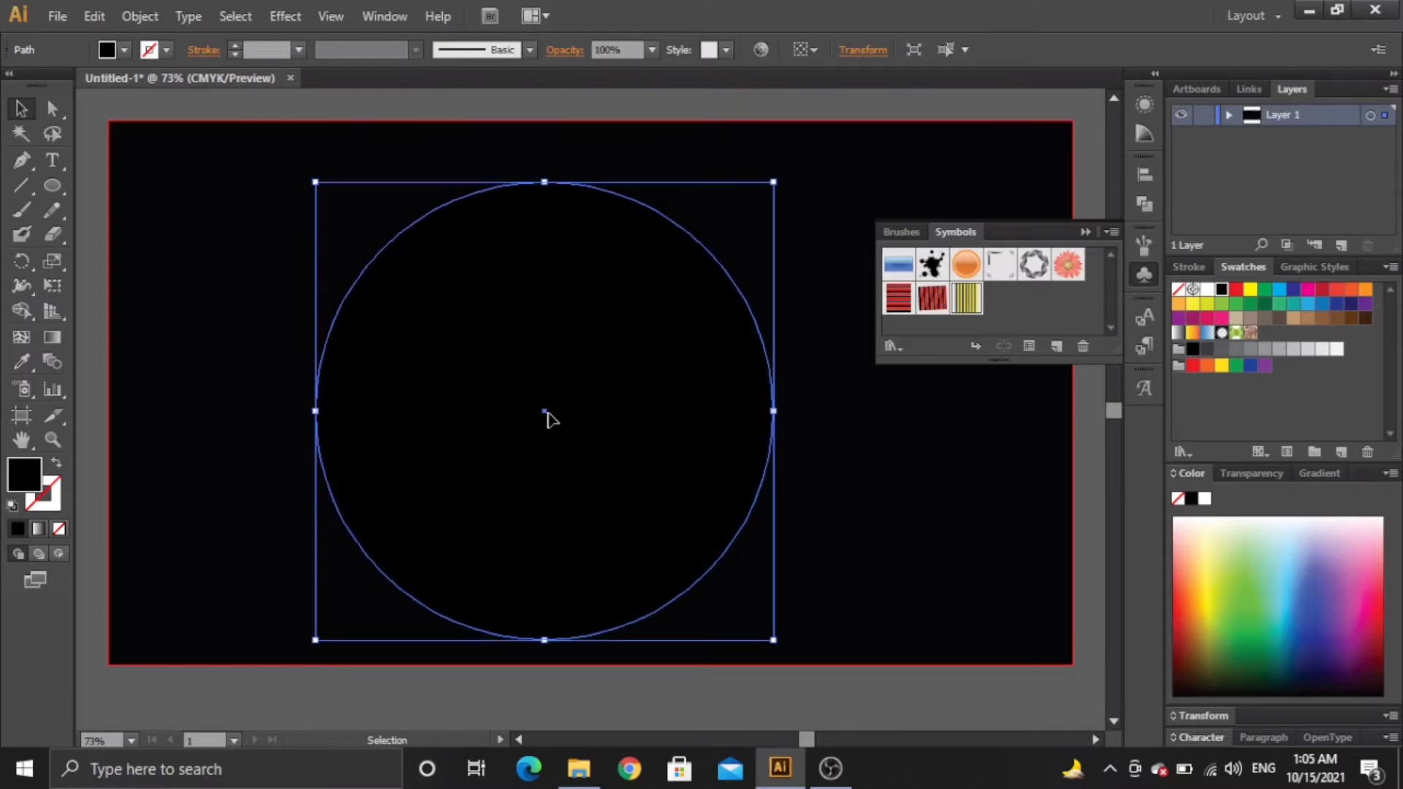
Fill the circle with white.
click(125, 51)
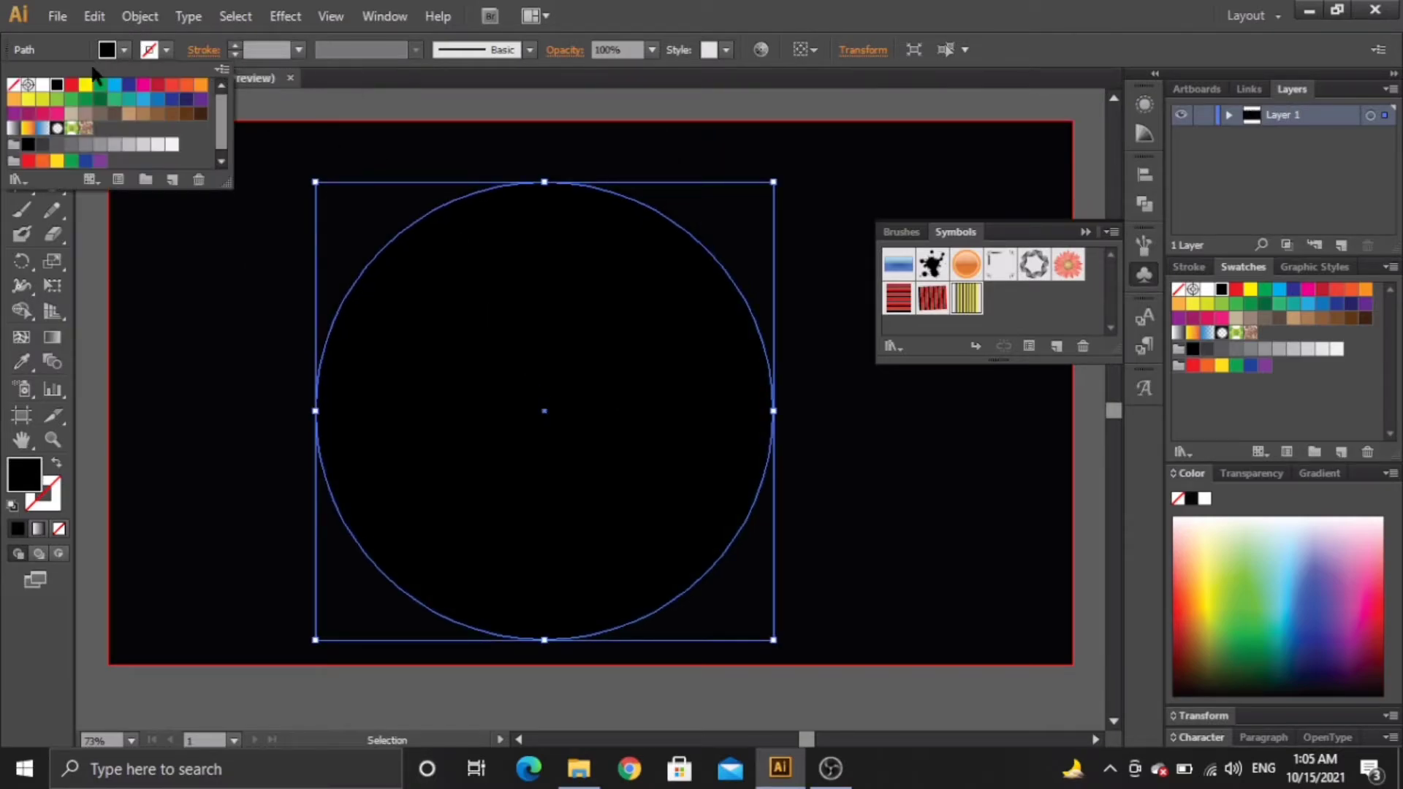
click(44, 85)
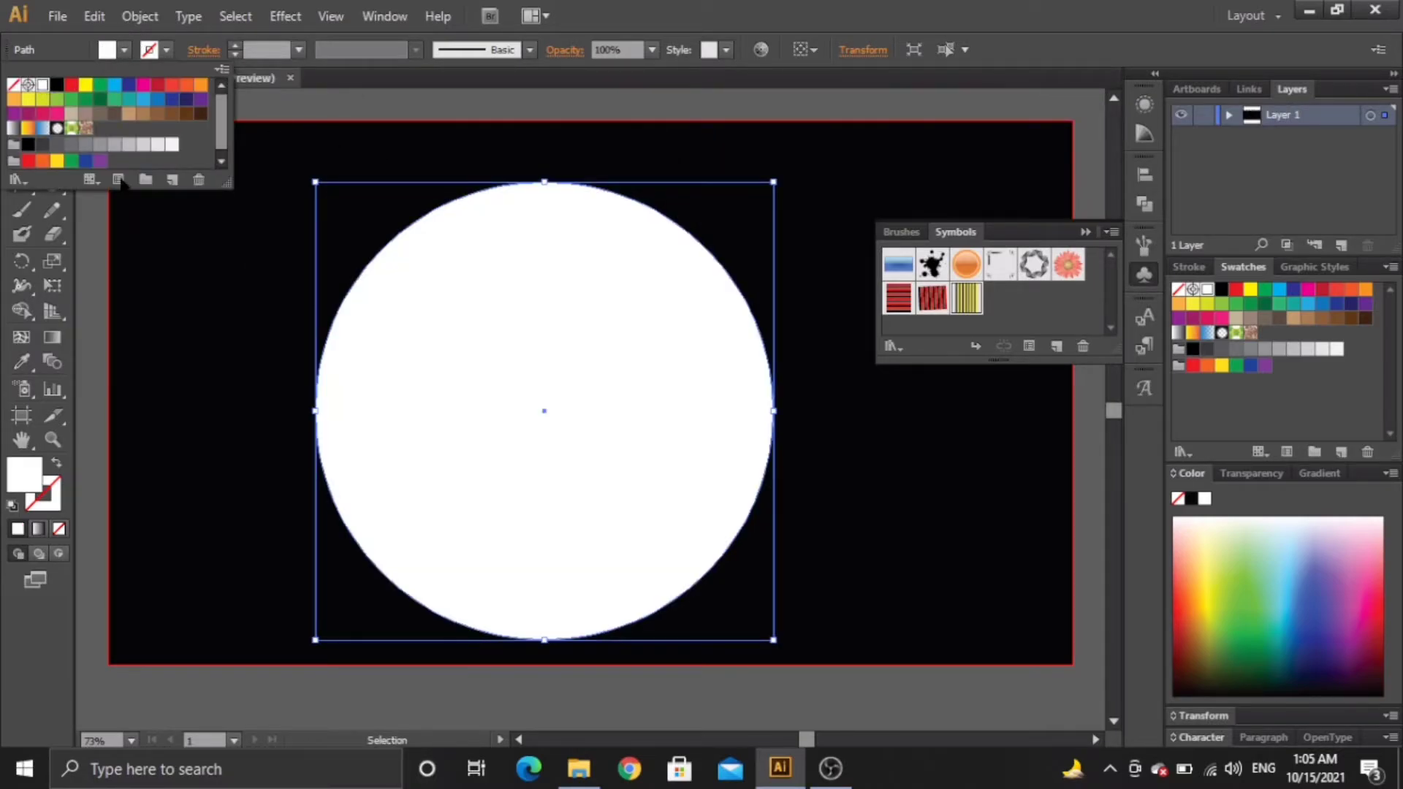
click(189, 324)
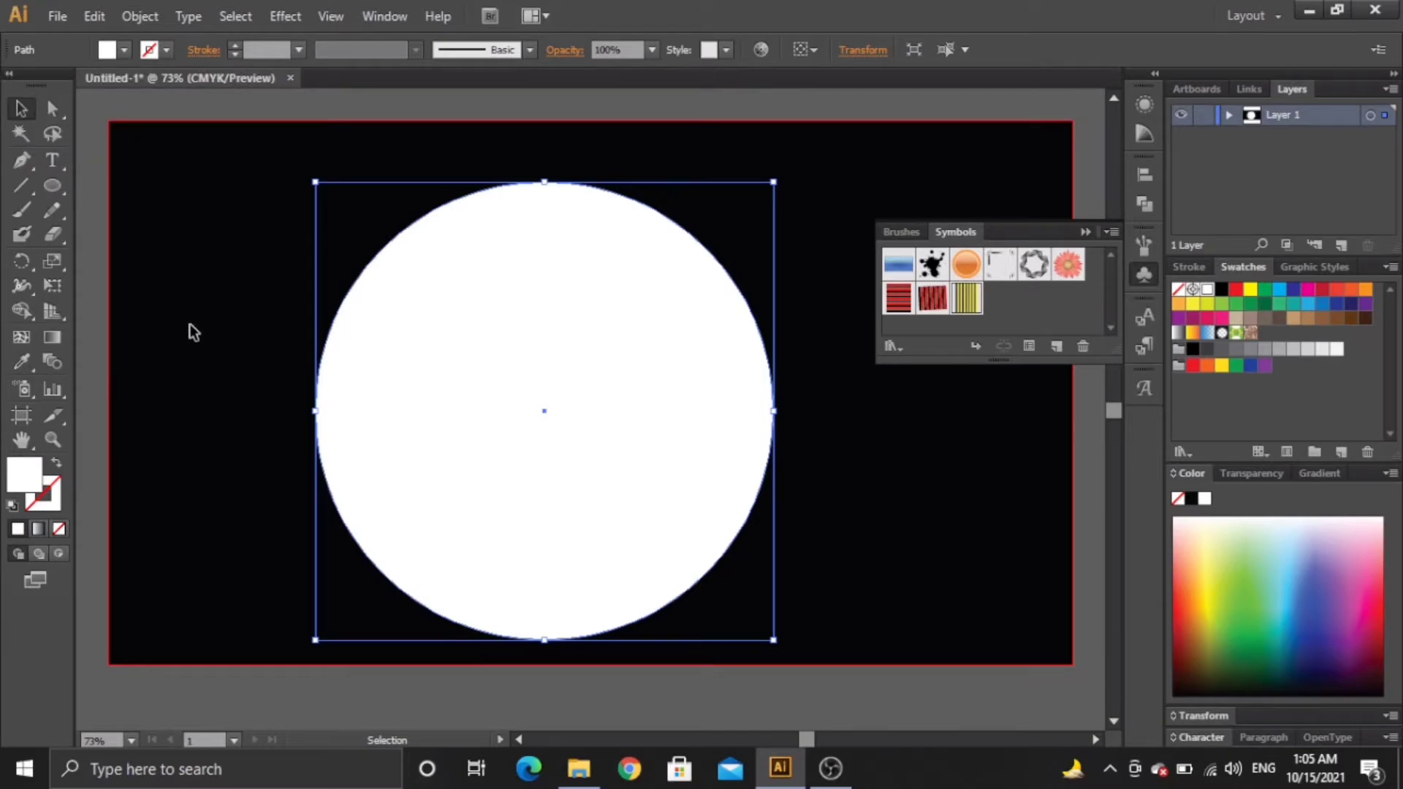
Delete the circle's left half and its leftover anchor point so only the right semicircle remains.
click(52, 108)
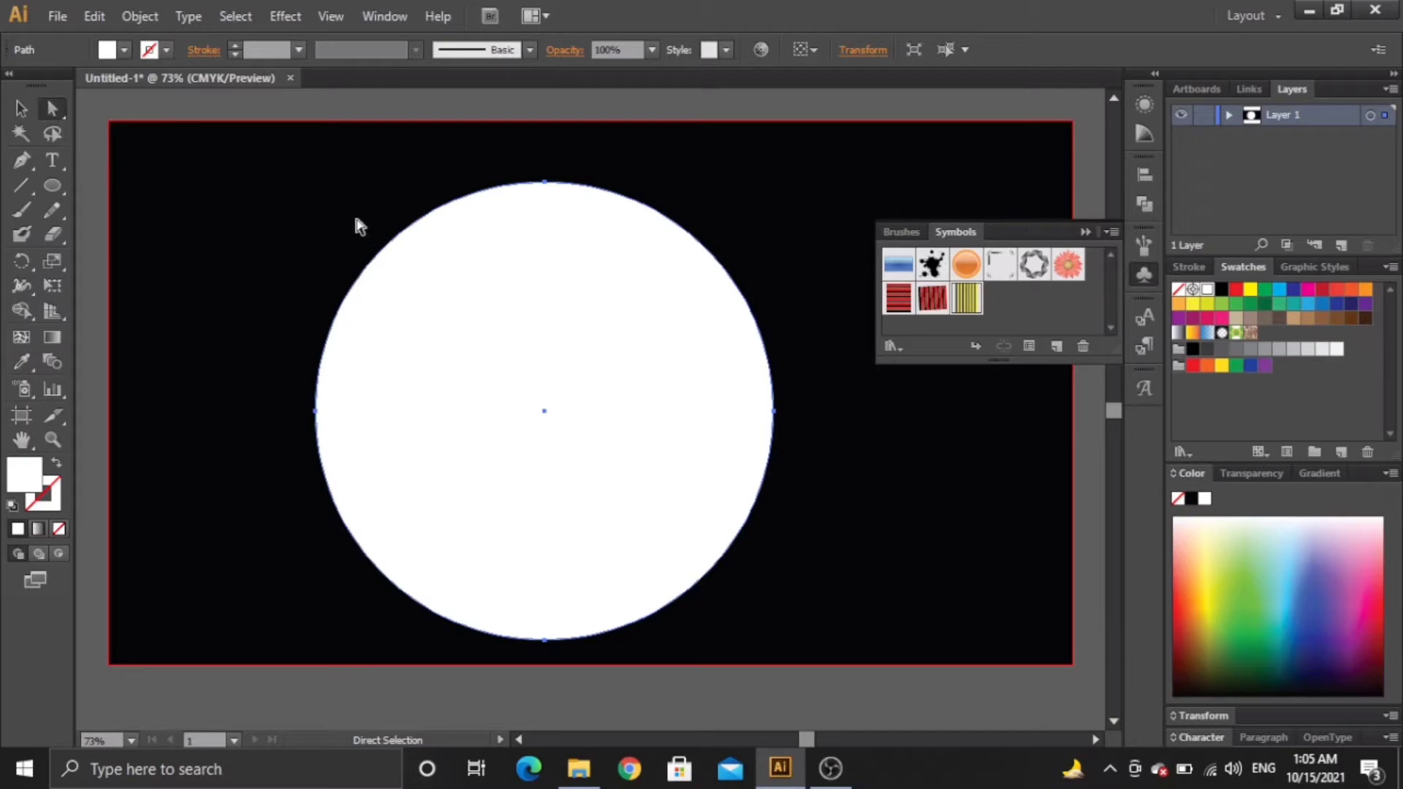
drag(360, 205, 433, 625)
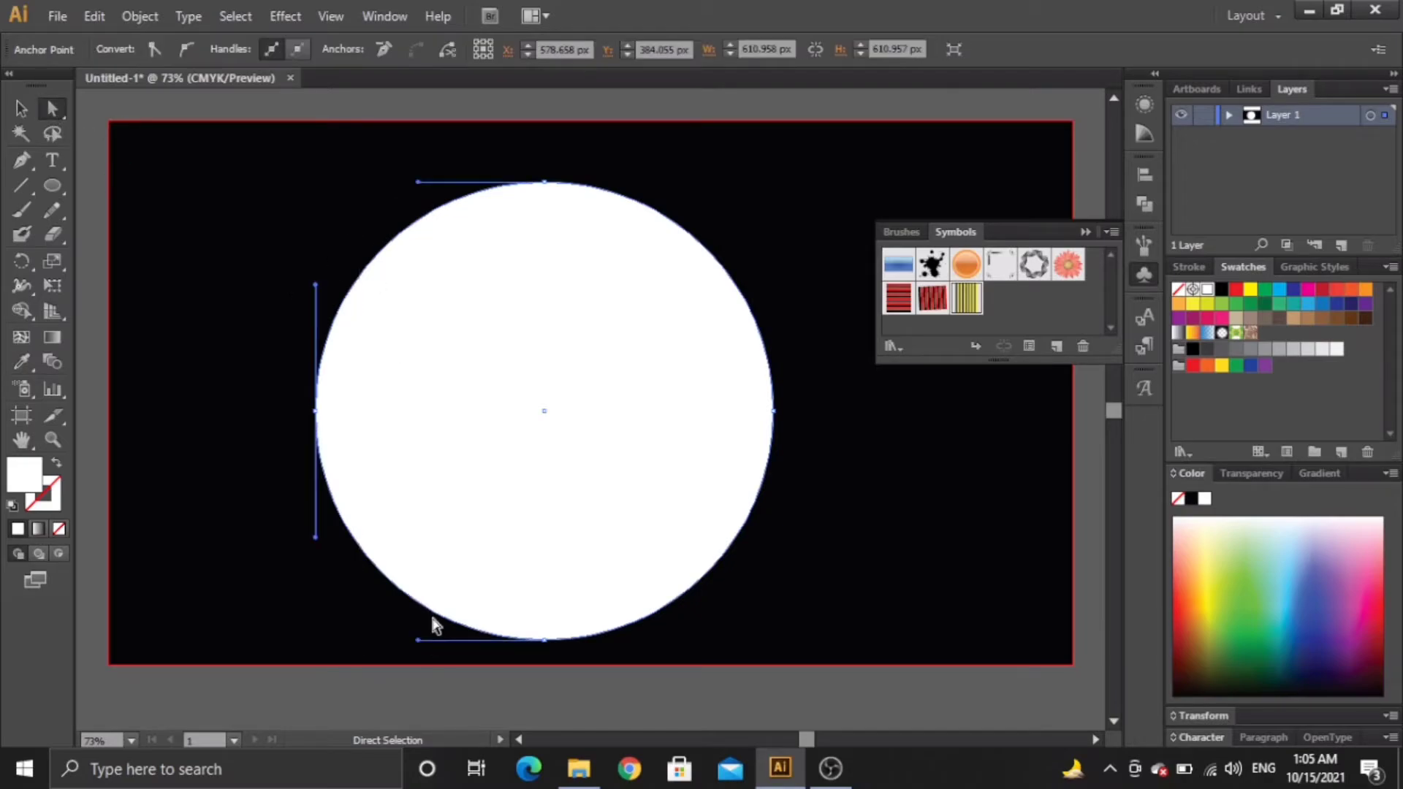
key(Delete)
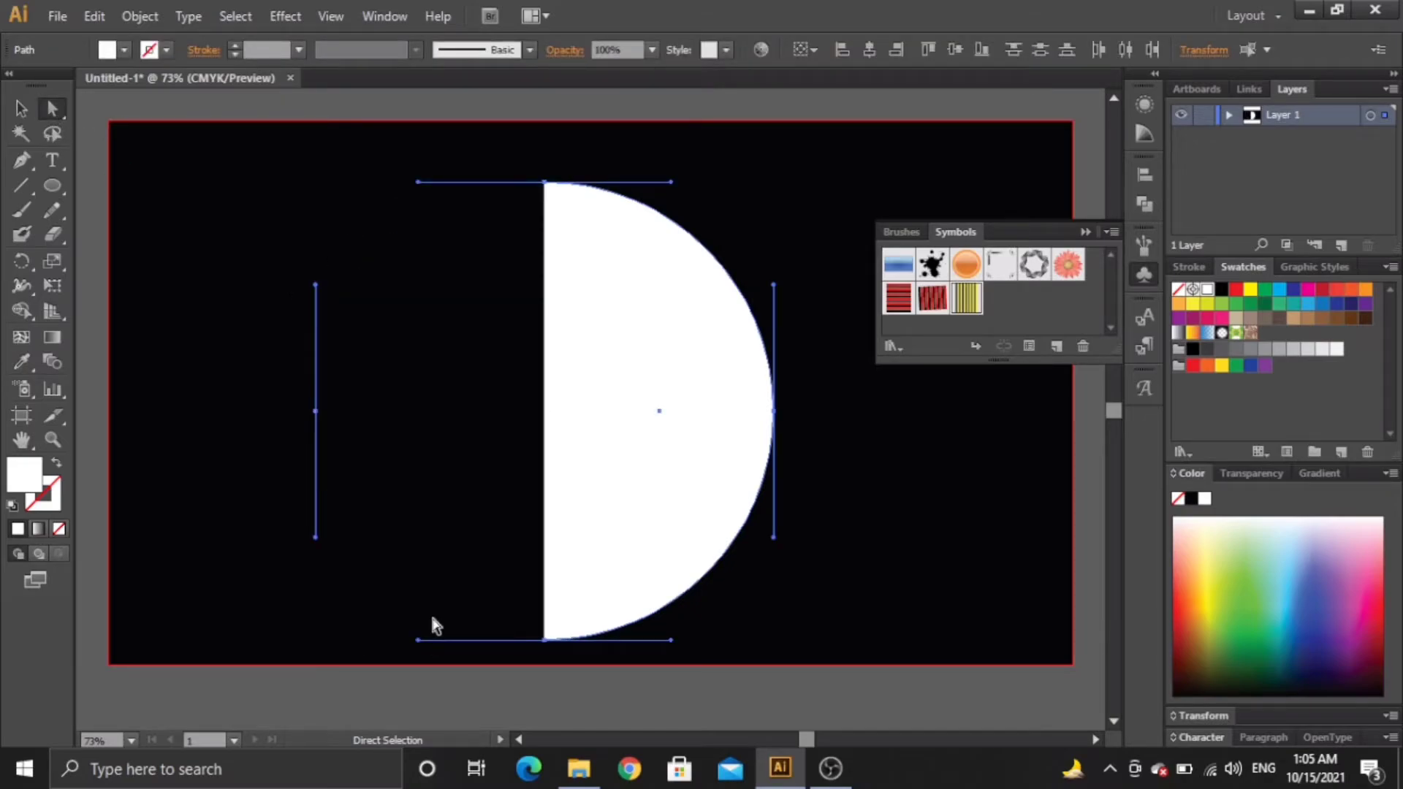
click(315, 414)
key(Delete)
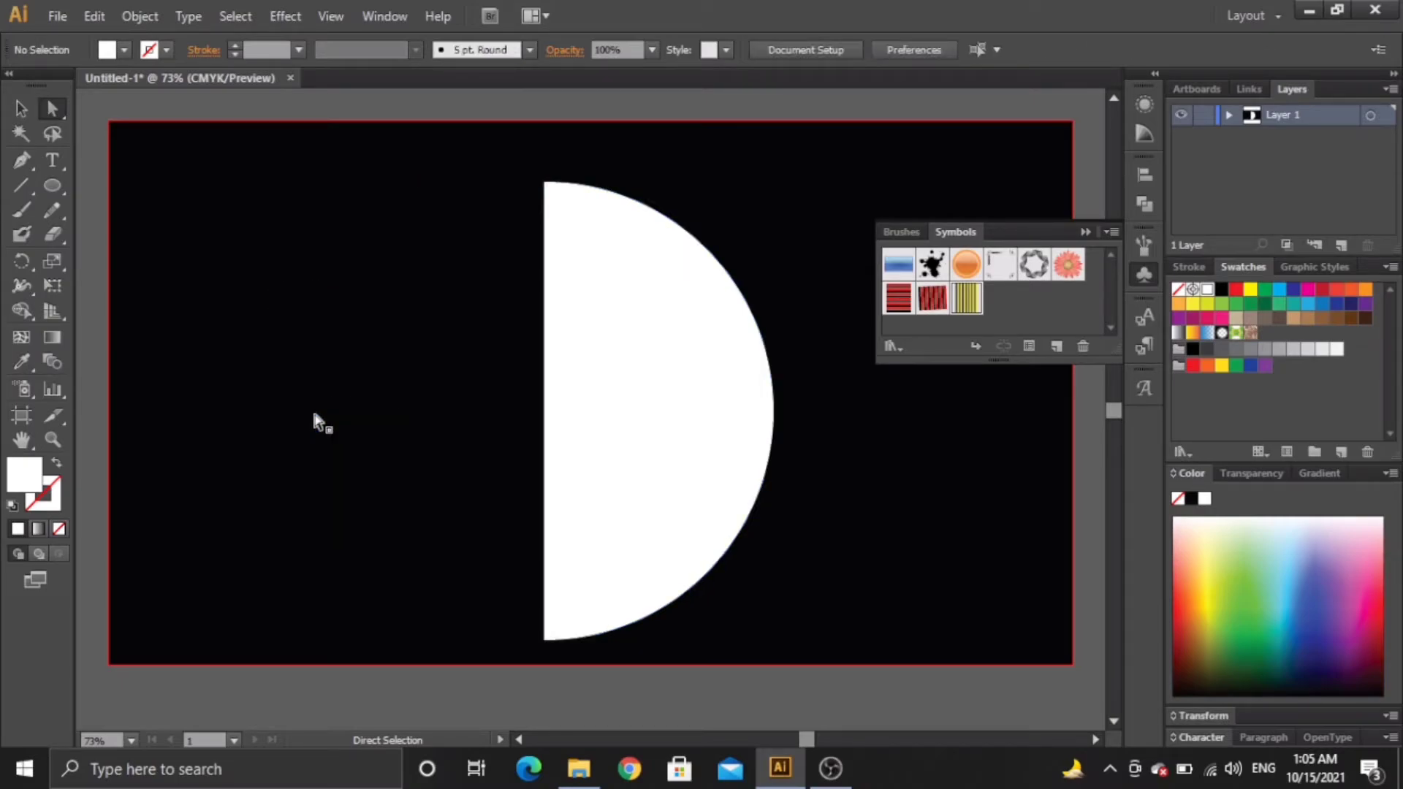
Set up a 3D Revolve effect on the white semicircle with the preview on and the Isometric Top position.
drag(517, 238, 694, 234)
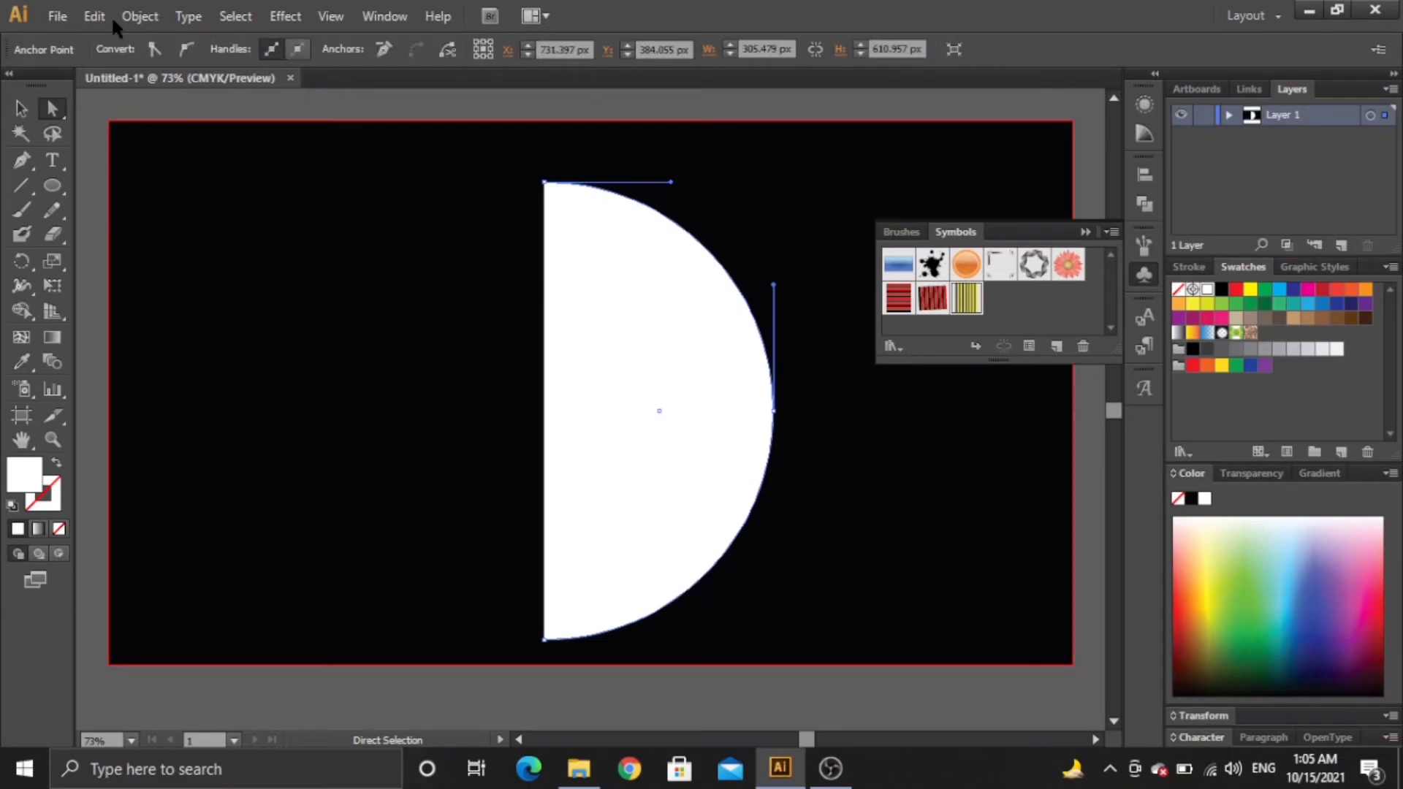
click(146, 19)
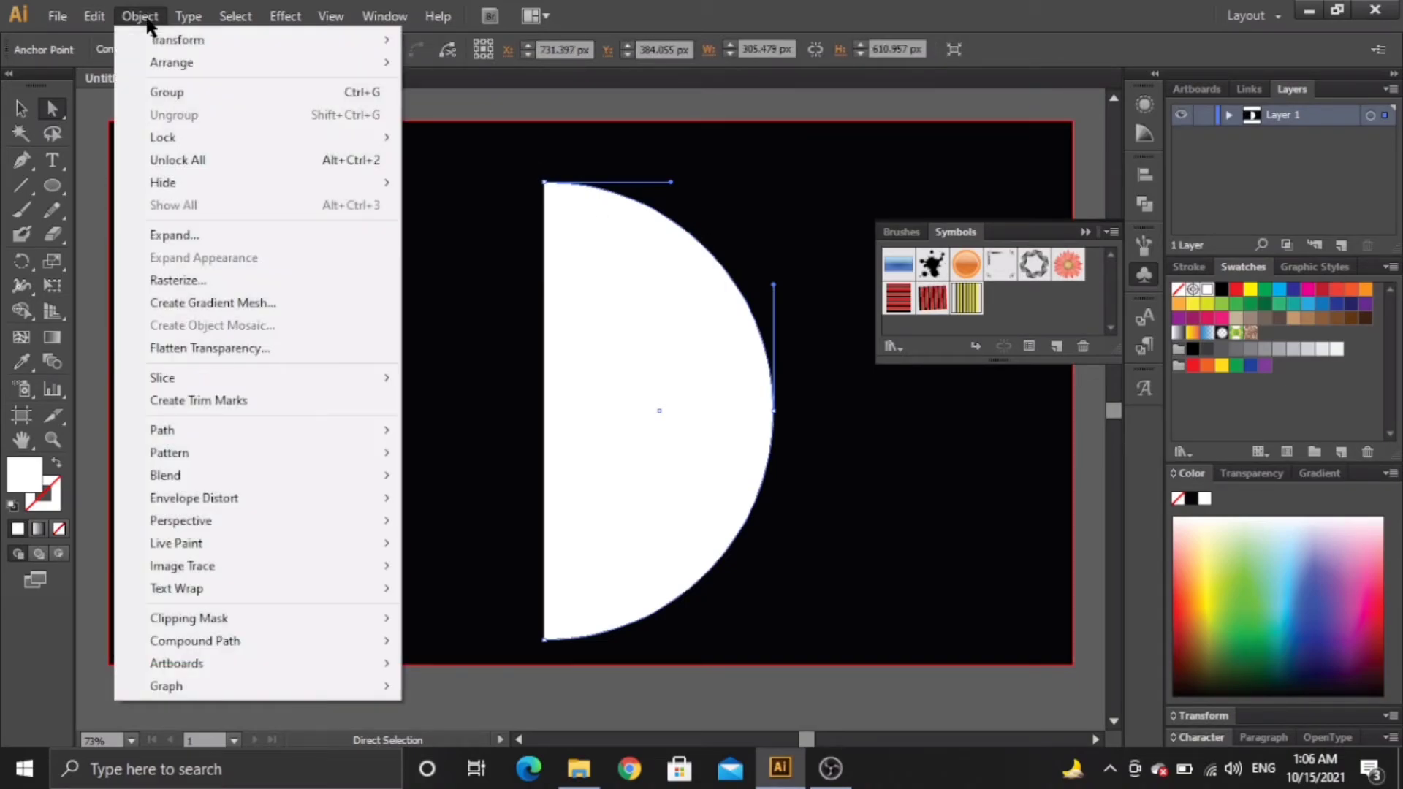
click(146, 16)
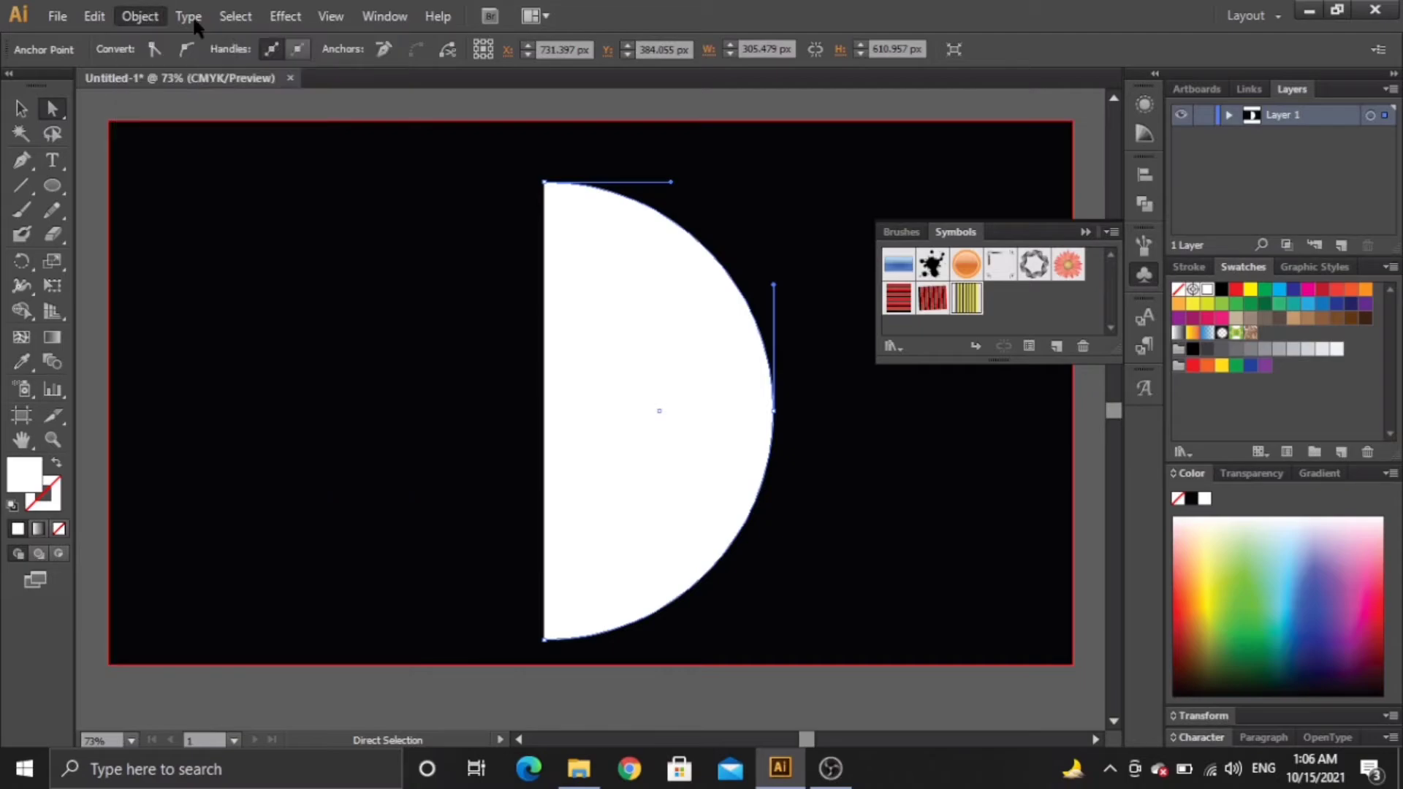
click(190, 17)
mouse_move(296, 9)
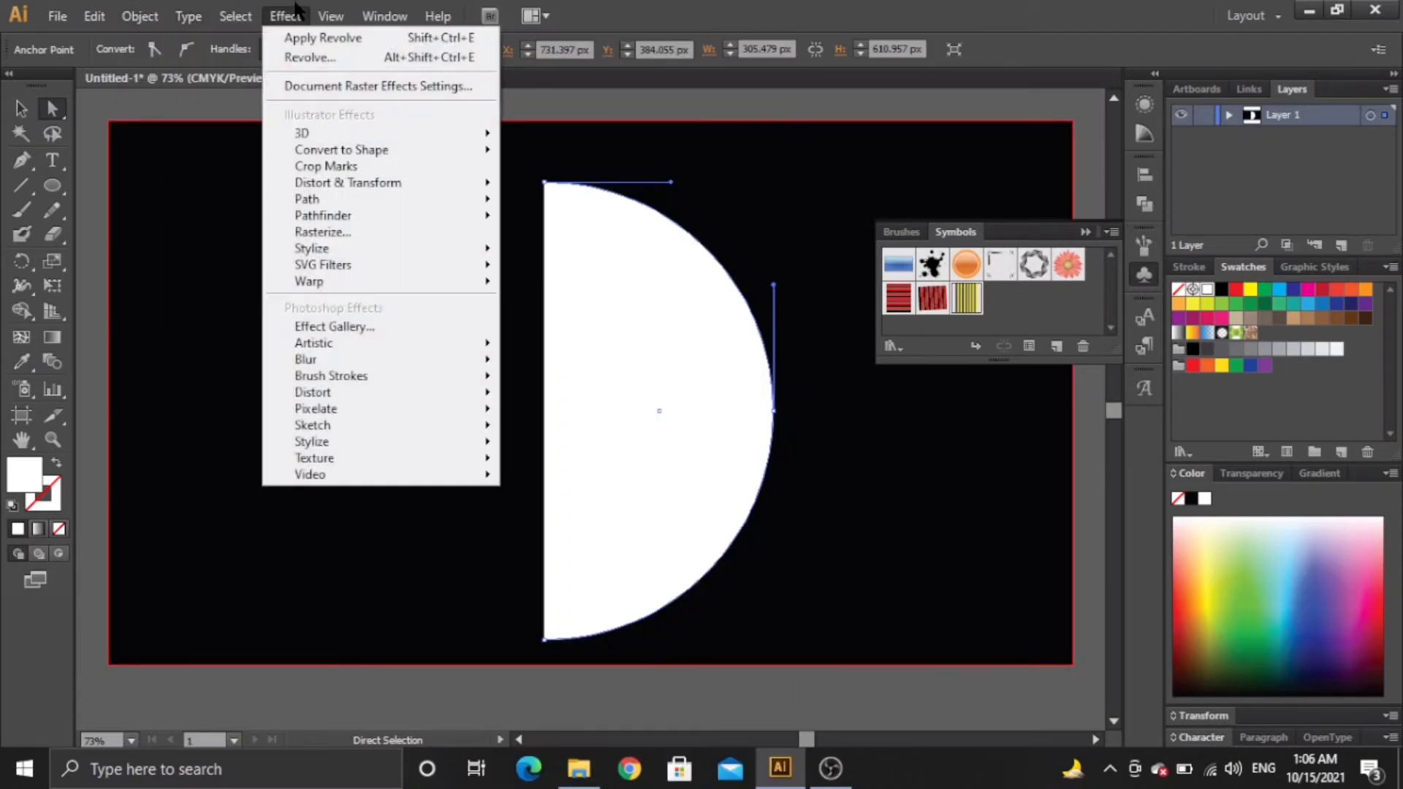
mouse_move(402, 133)
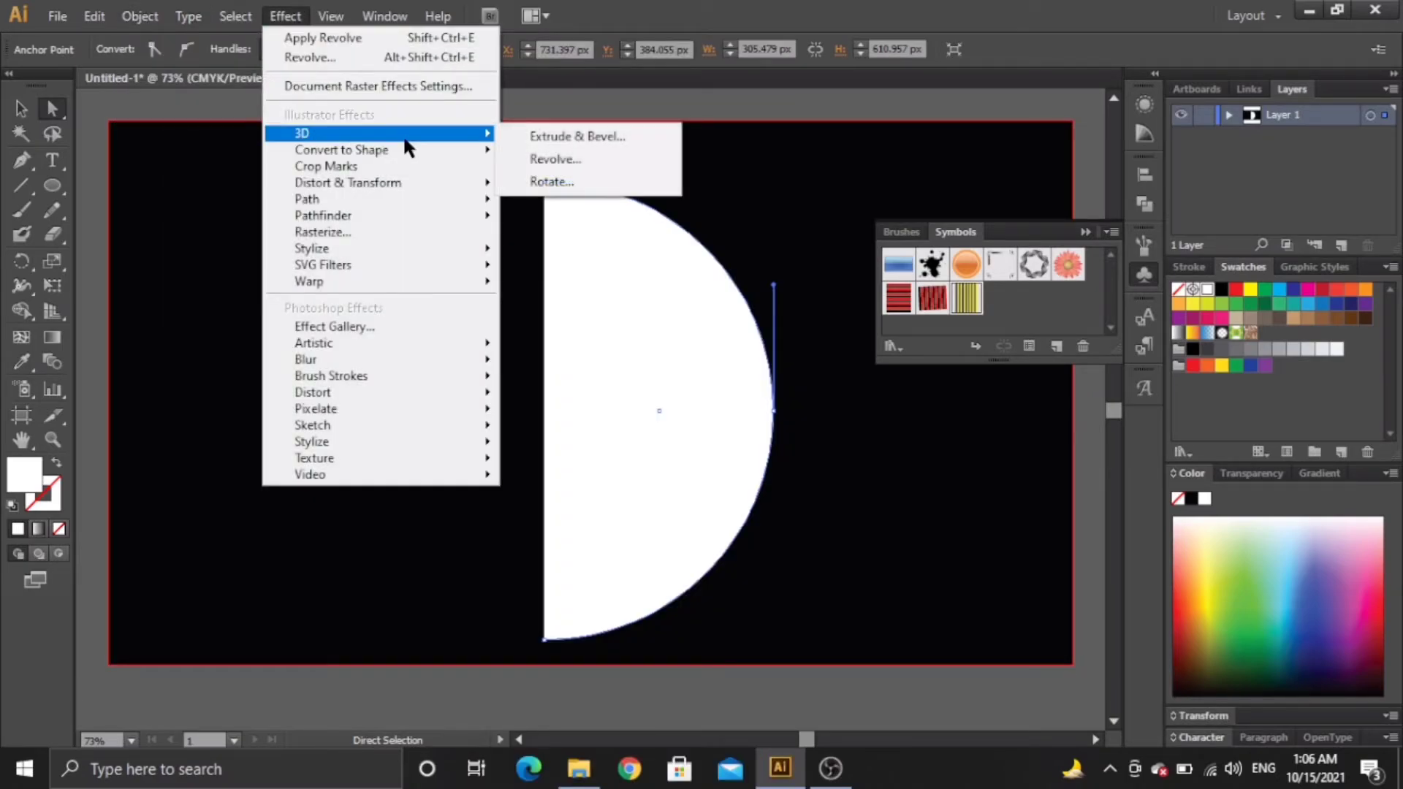
click(558, 160)
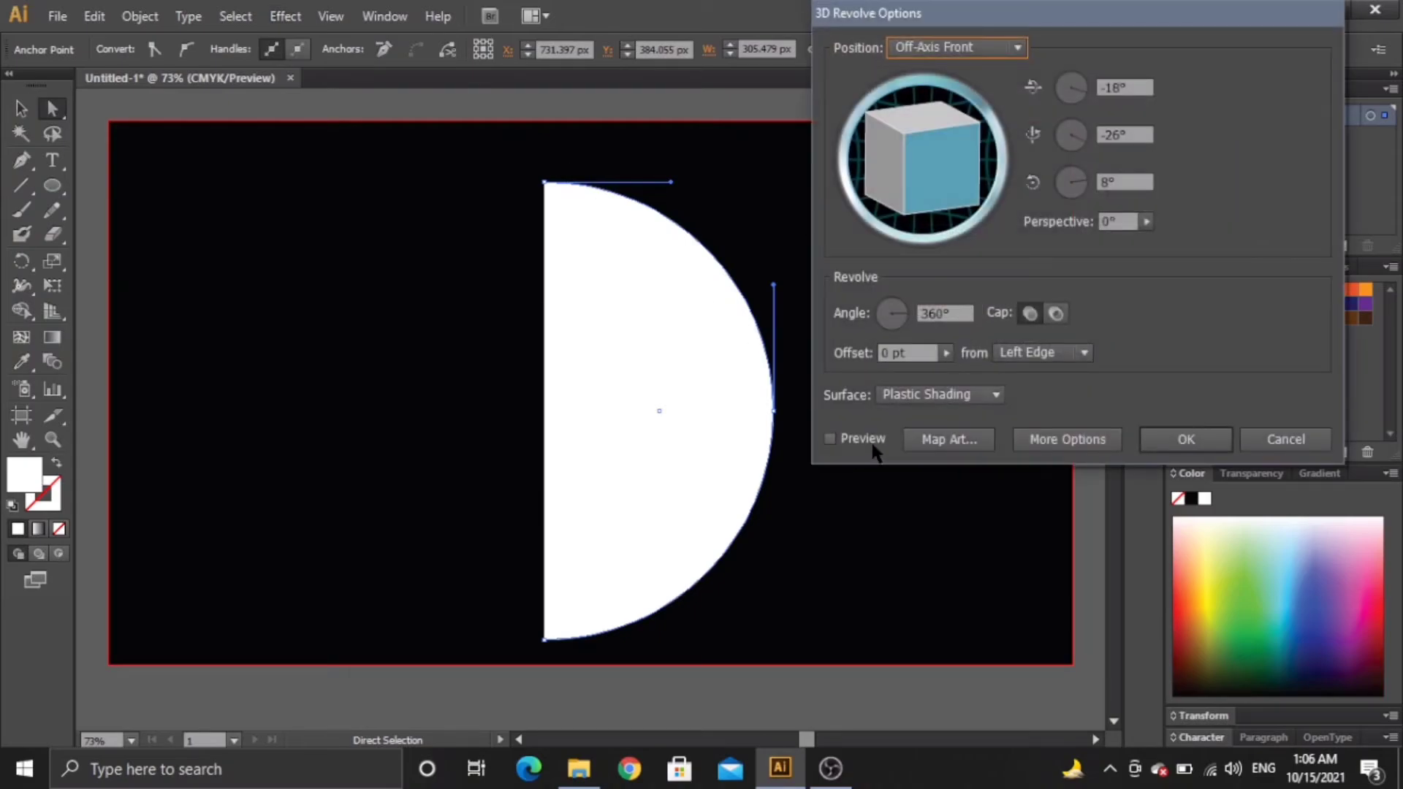
click(865, 440)
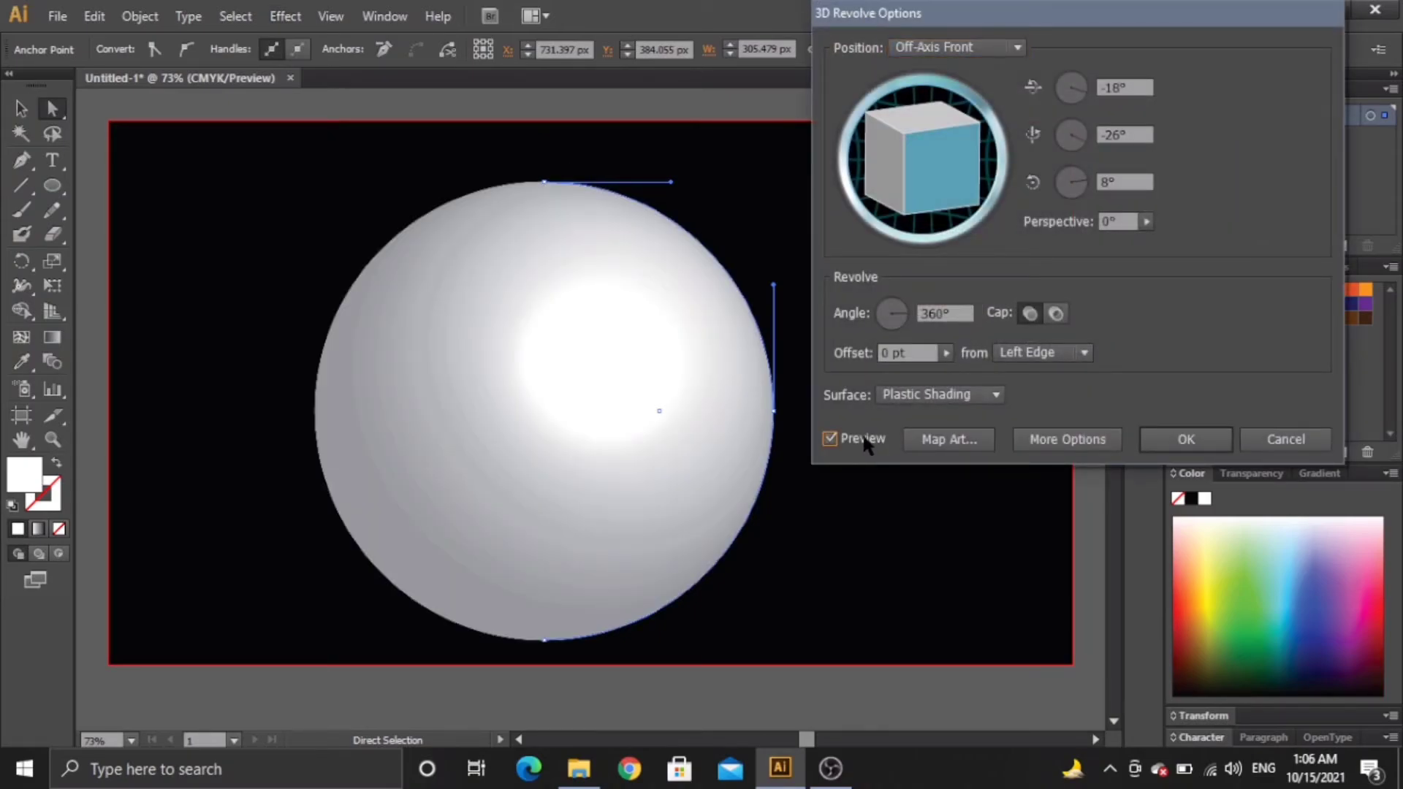
click(981, 46)
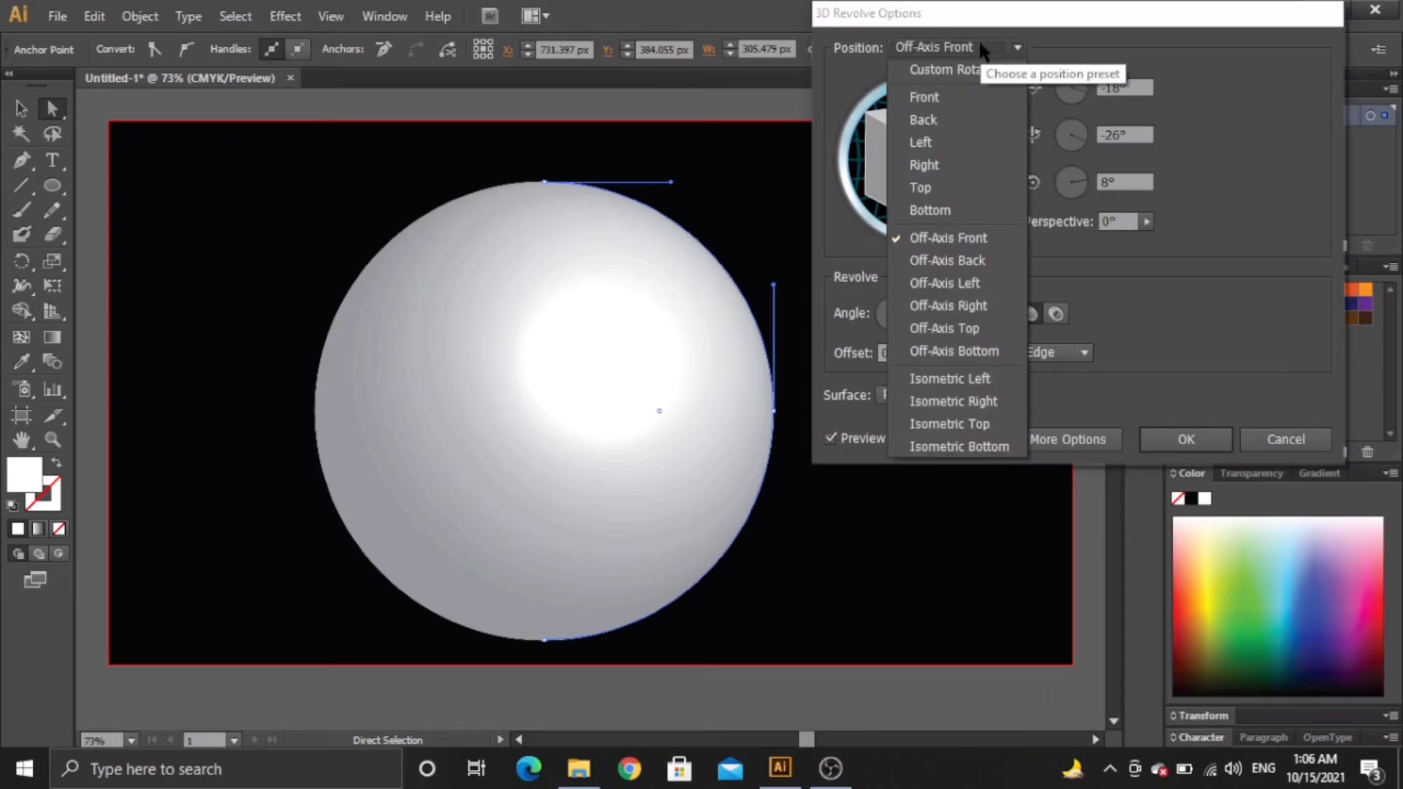
click(977, 426)
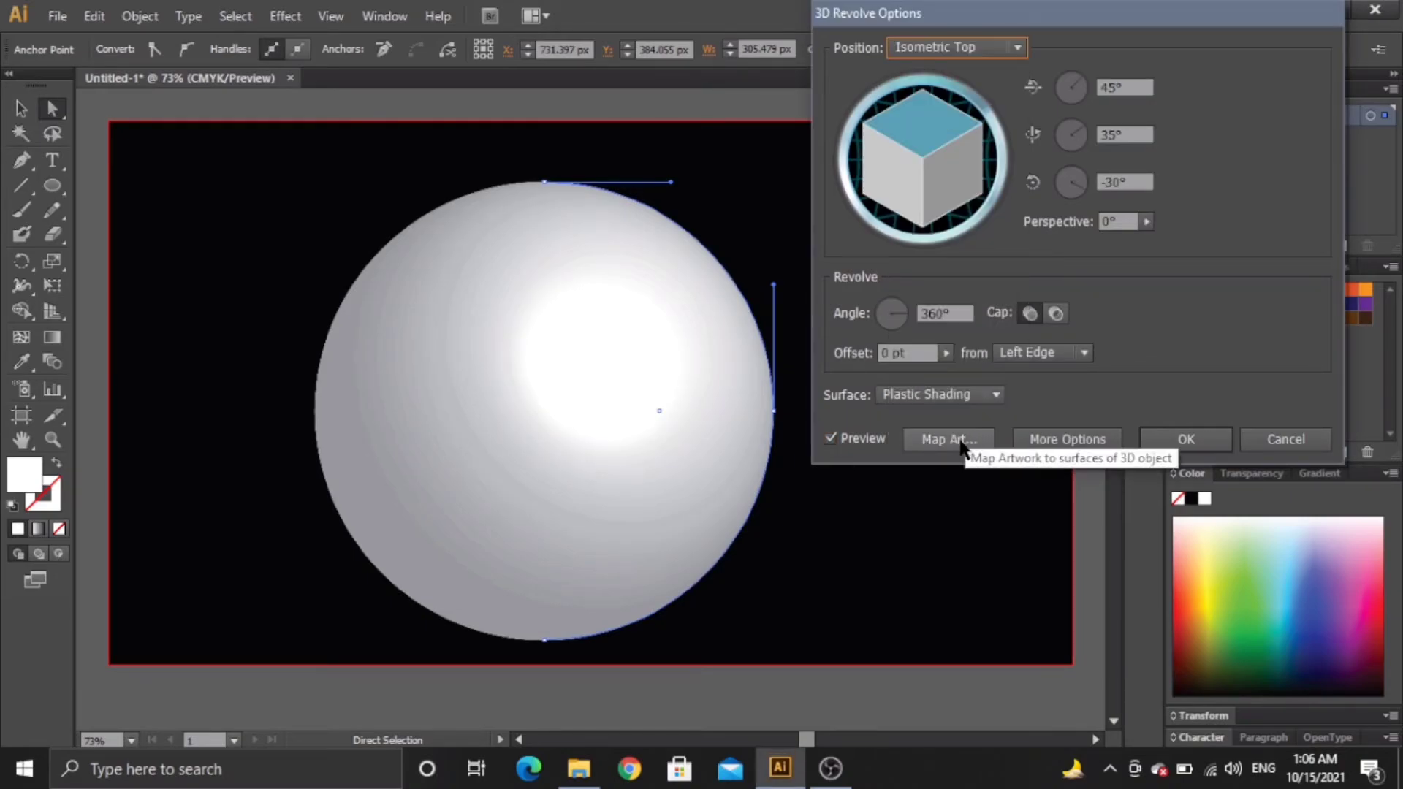
Map New Symbol 2 onto the sphere's surface, scale it to fit, and apply the 3D Revolve effect.
click(948, 439)
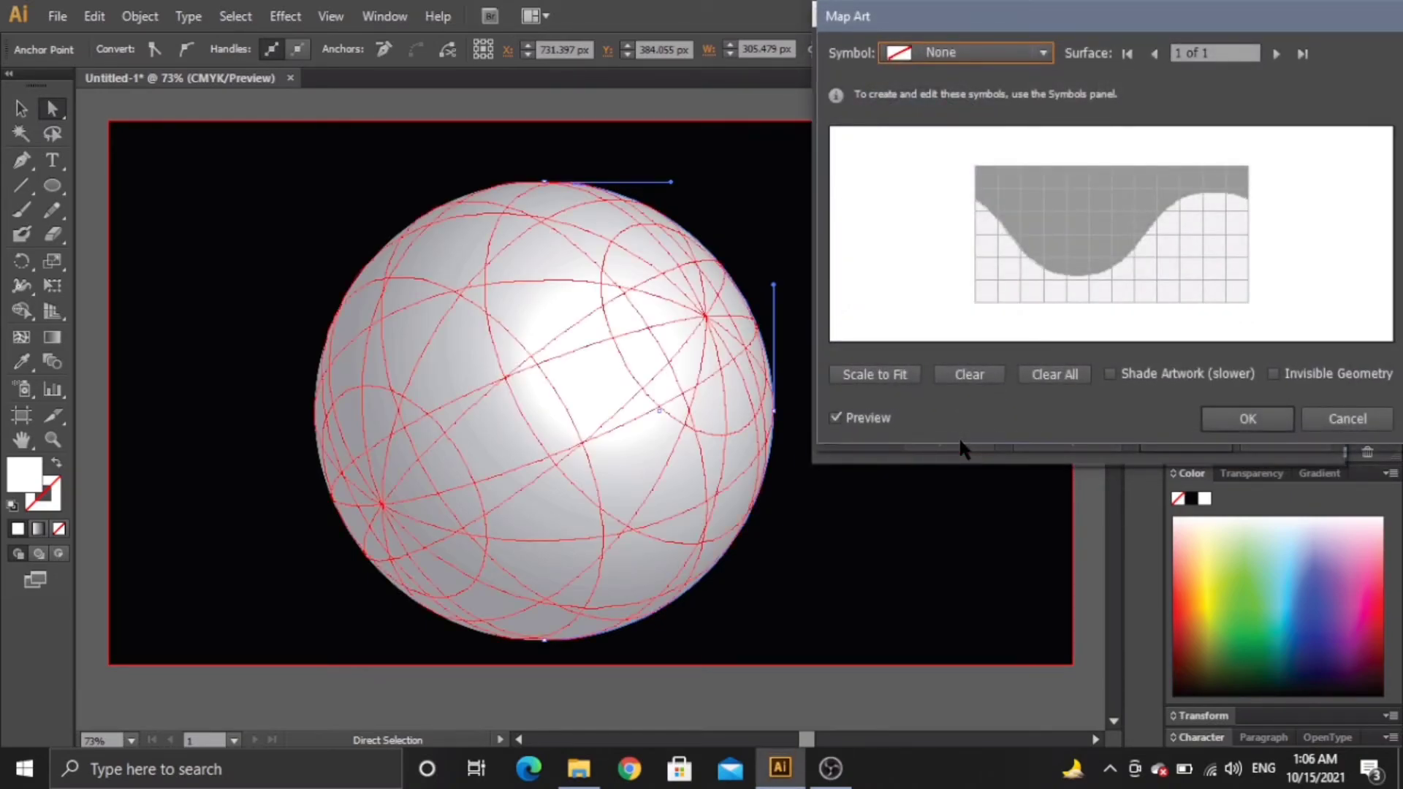
click(967, 48)
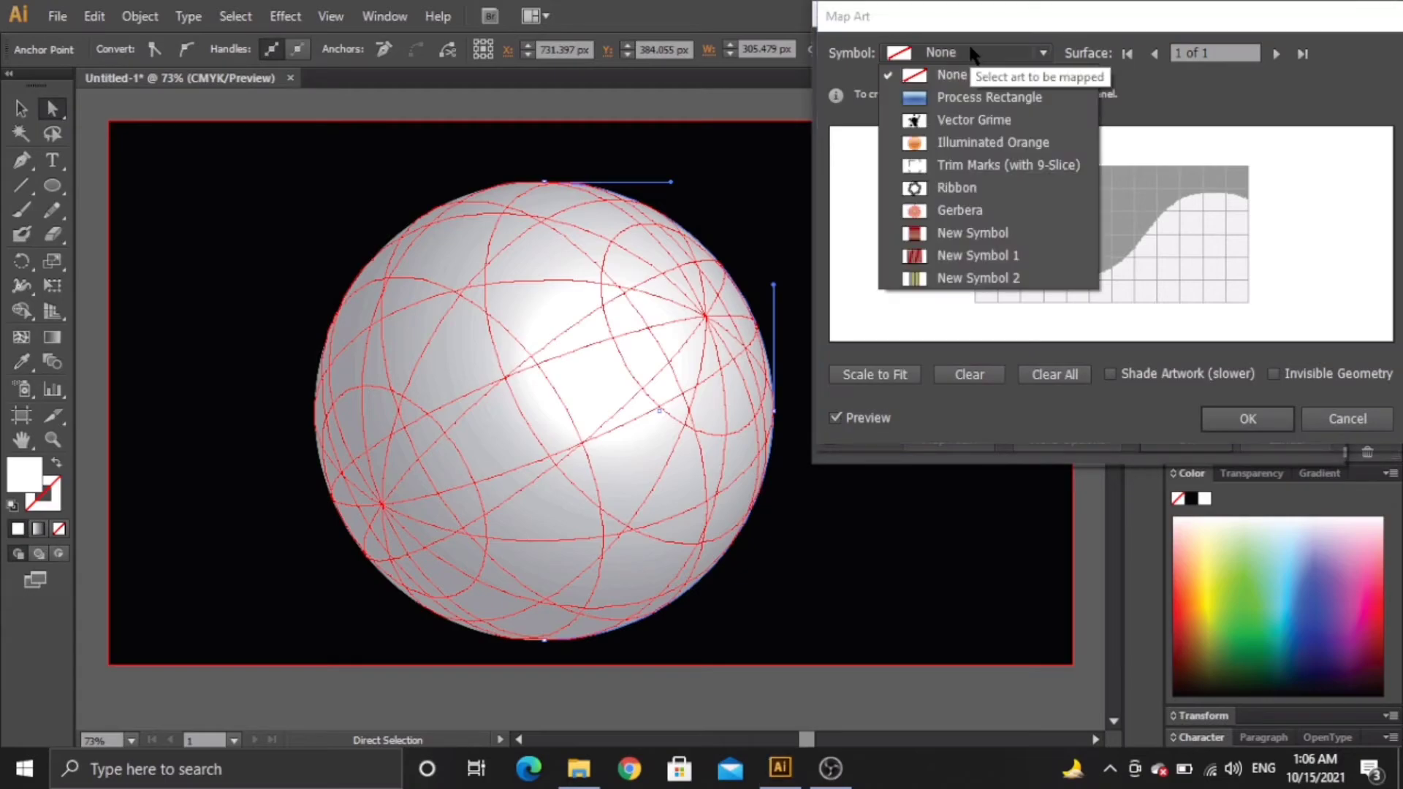
click(974, 276)
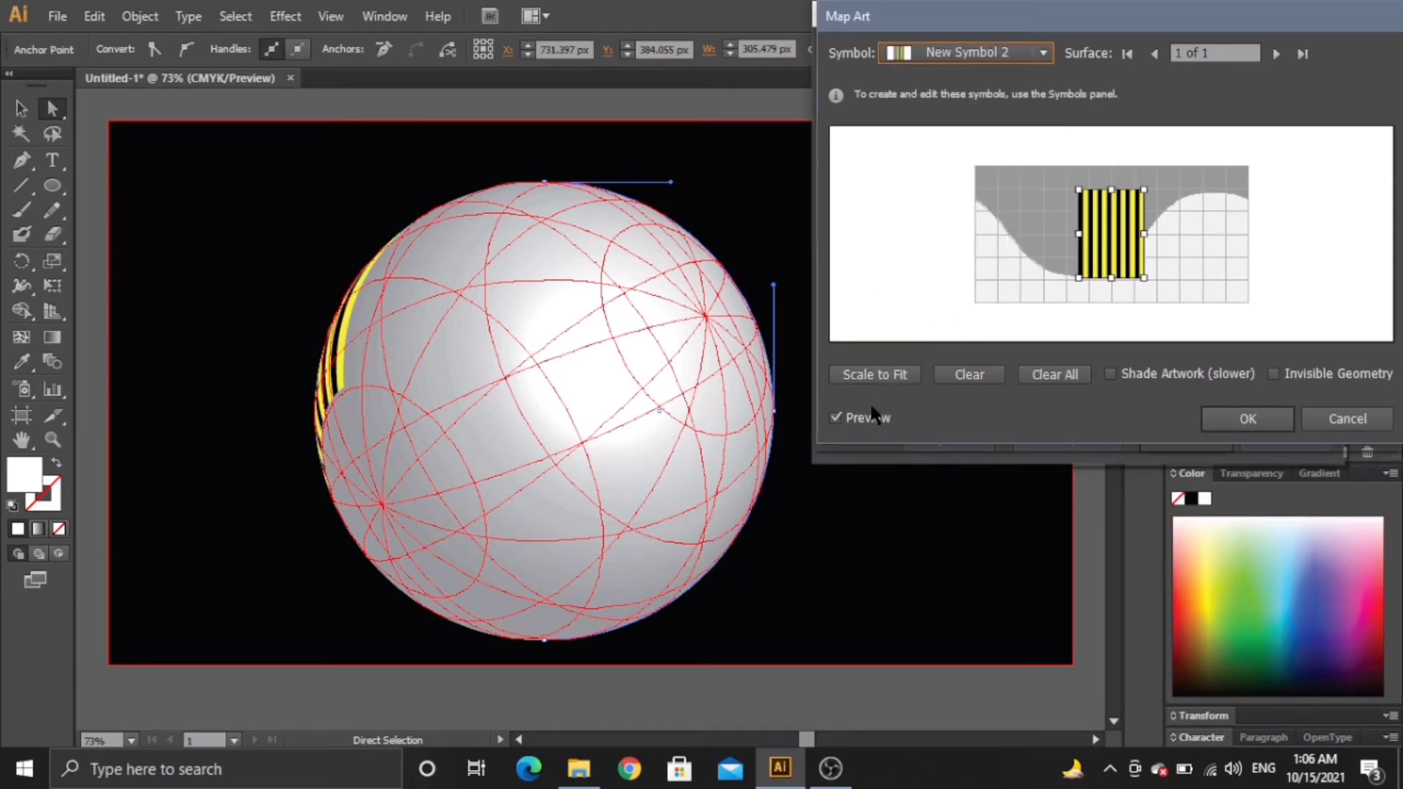
click(885, 379)
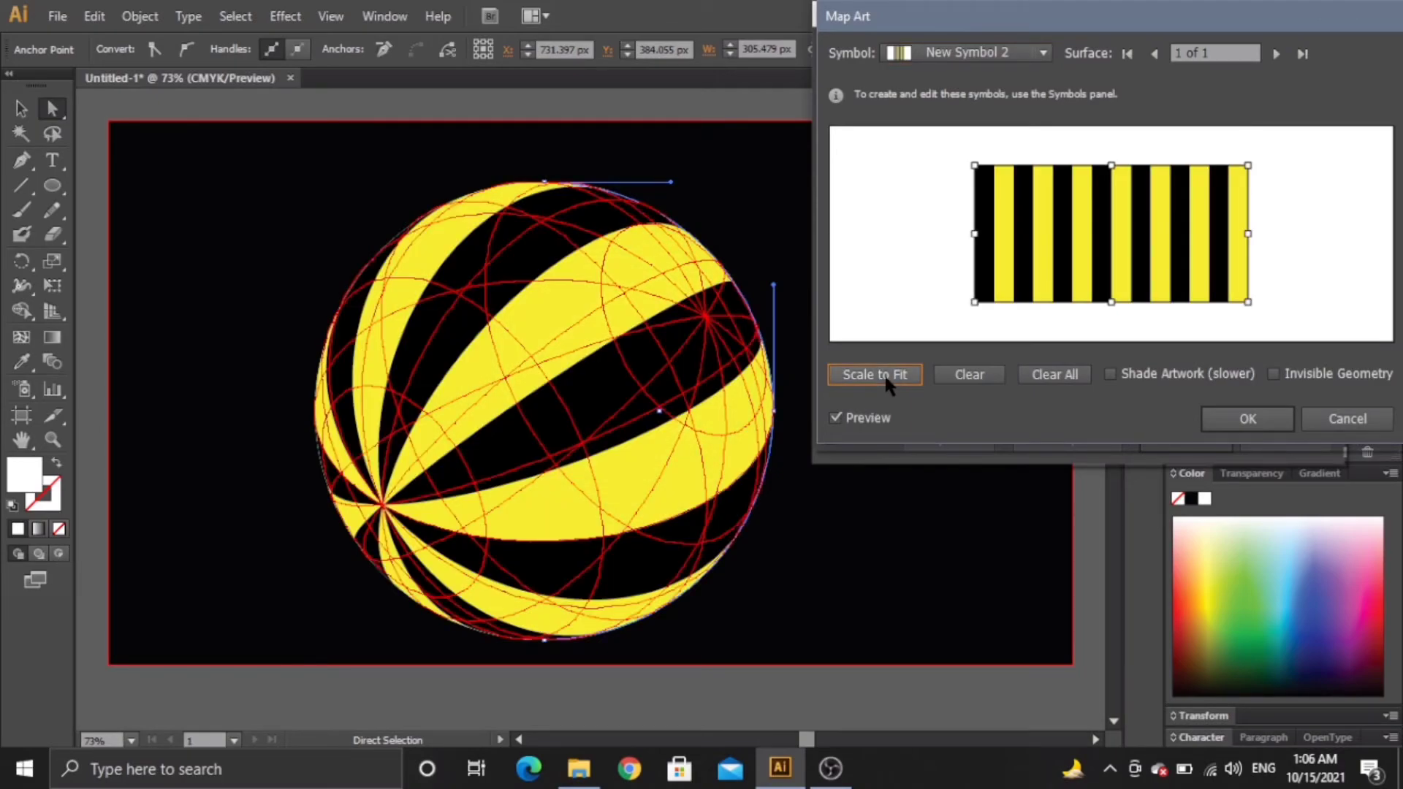
click(1298, 373)
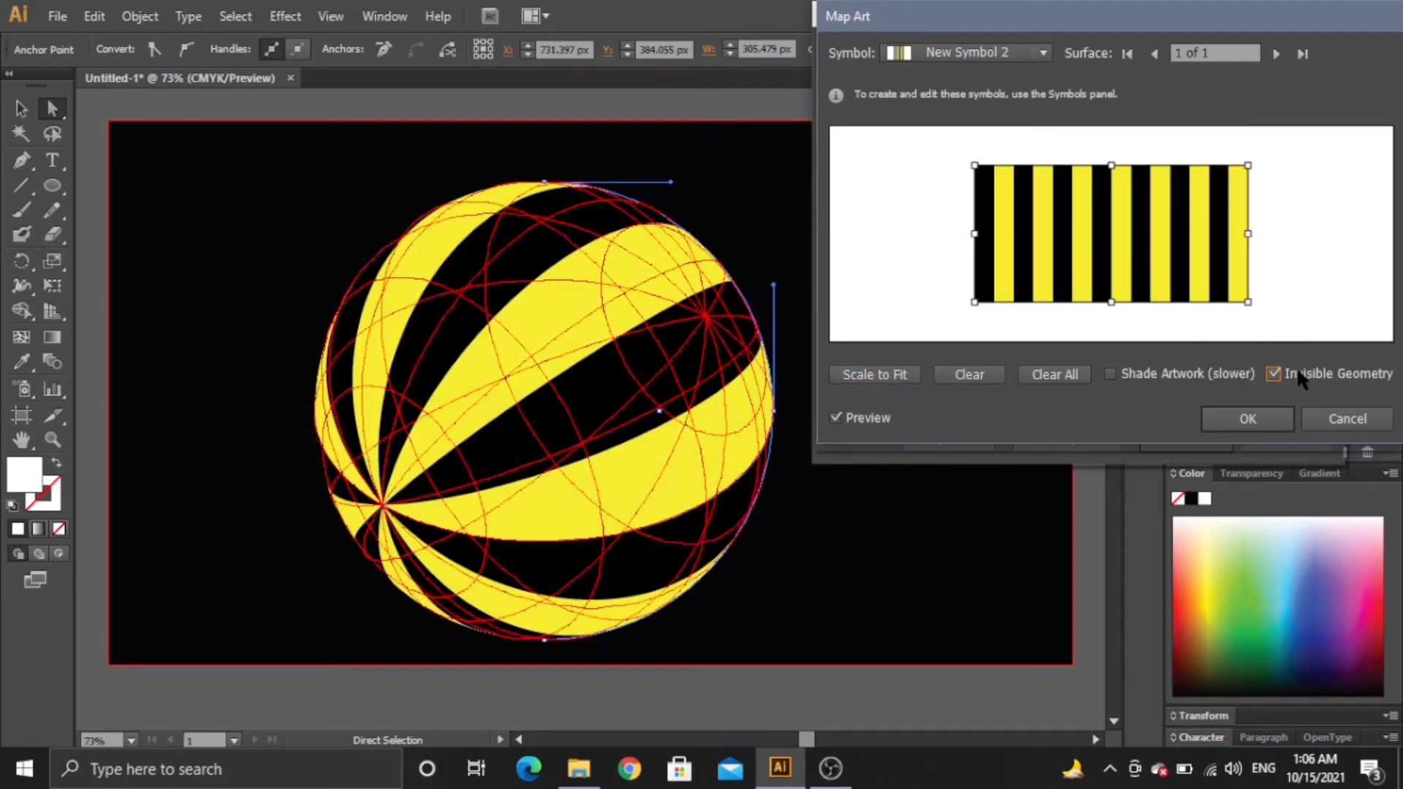
click(1254, 416)
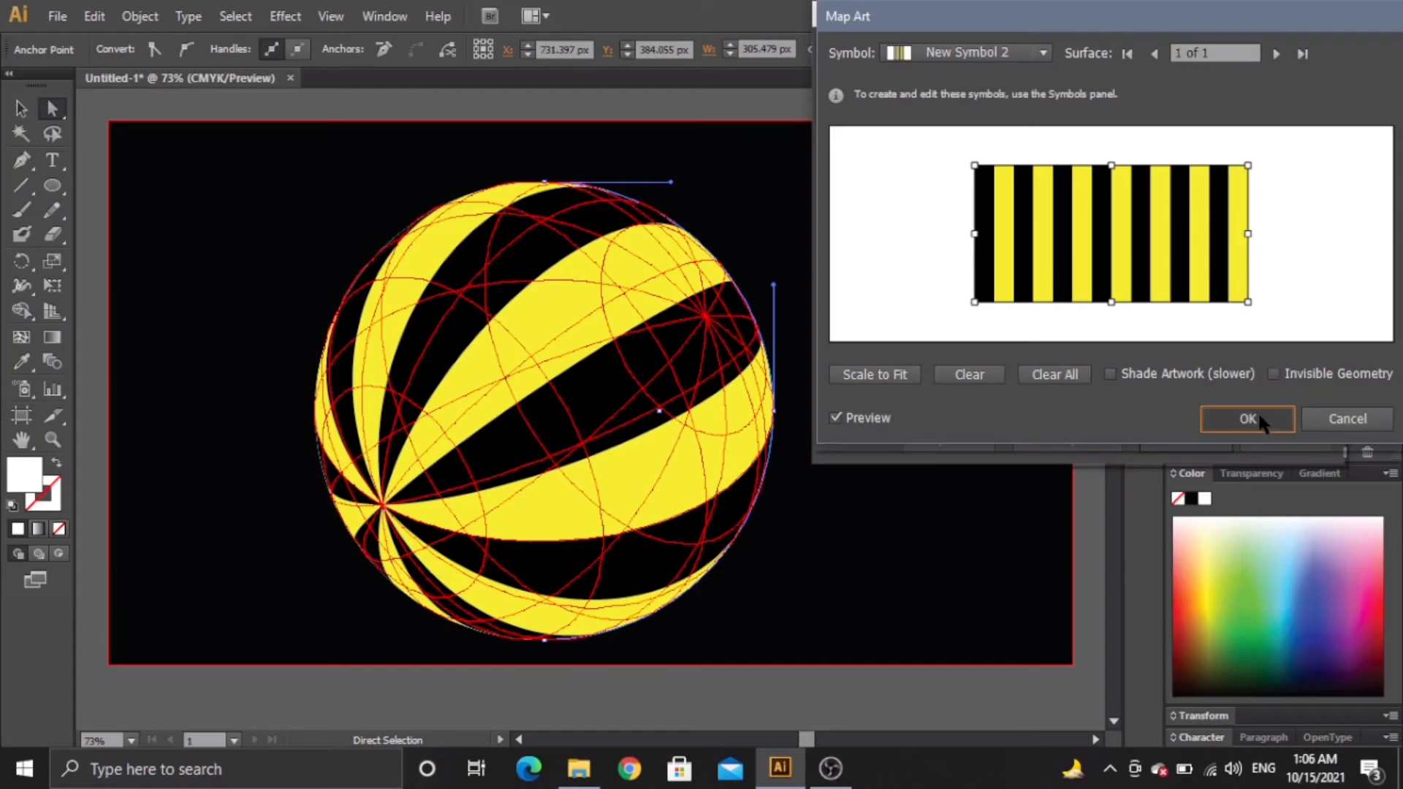
click(1209, 430)
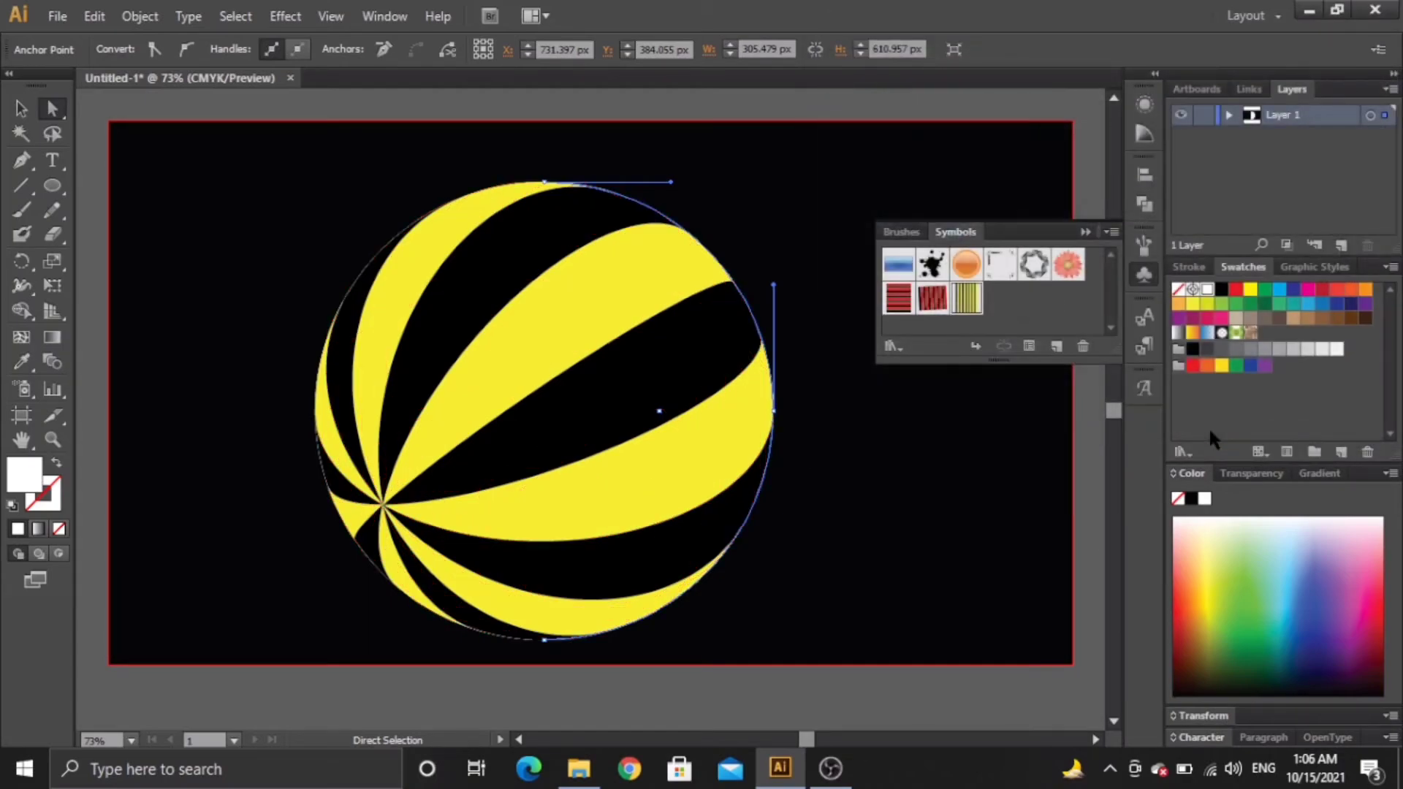
Nudge the striped sphere slightly up and to the right on the artboard, deselect it and collapse the Symbols panel.
click(919, 517)
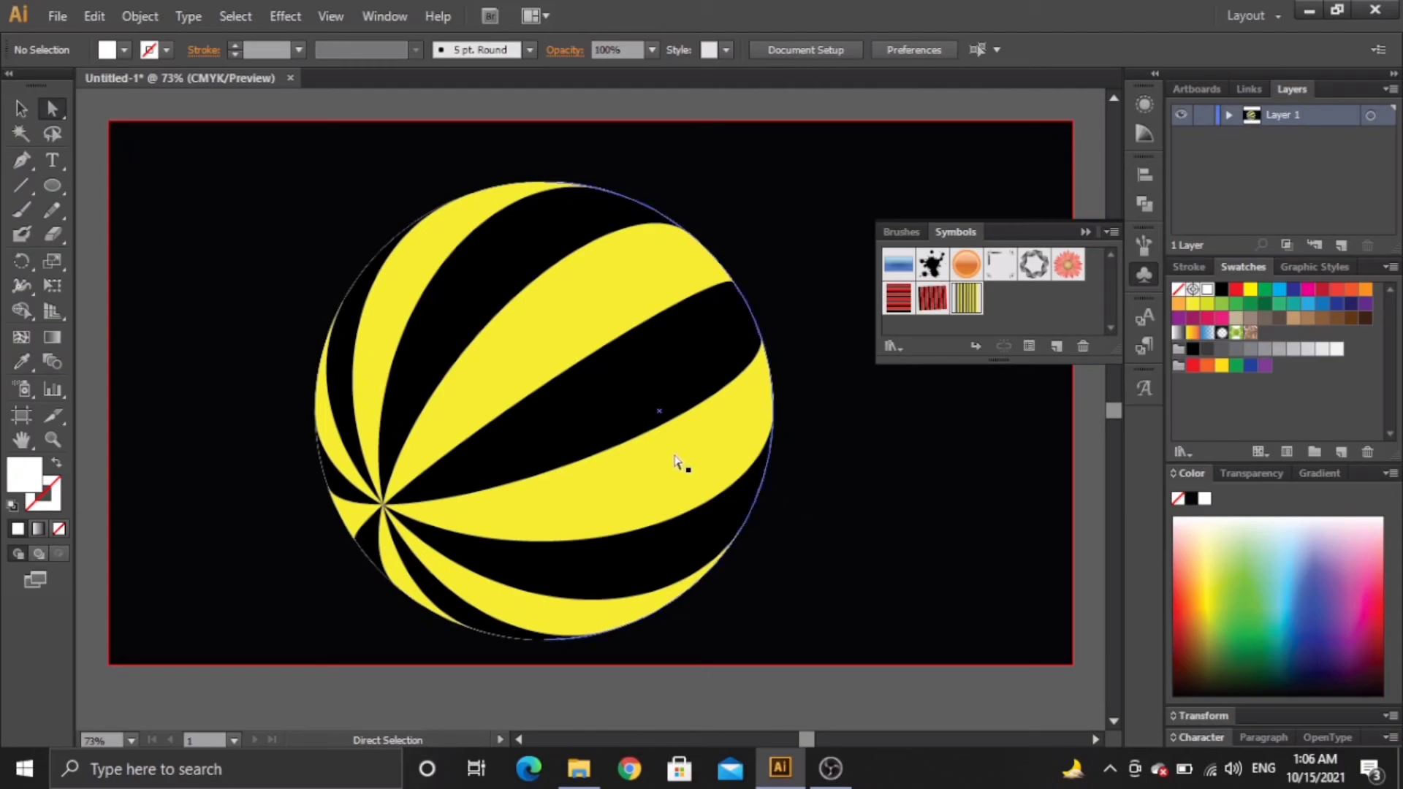
drag(673, 451, 673, 433)
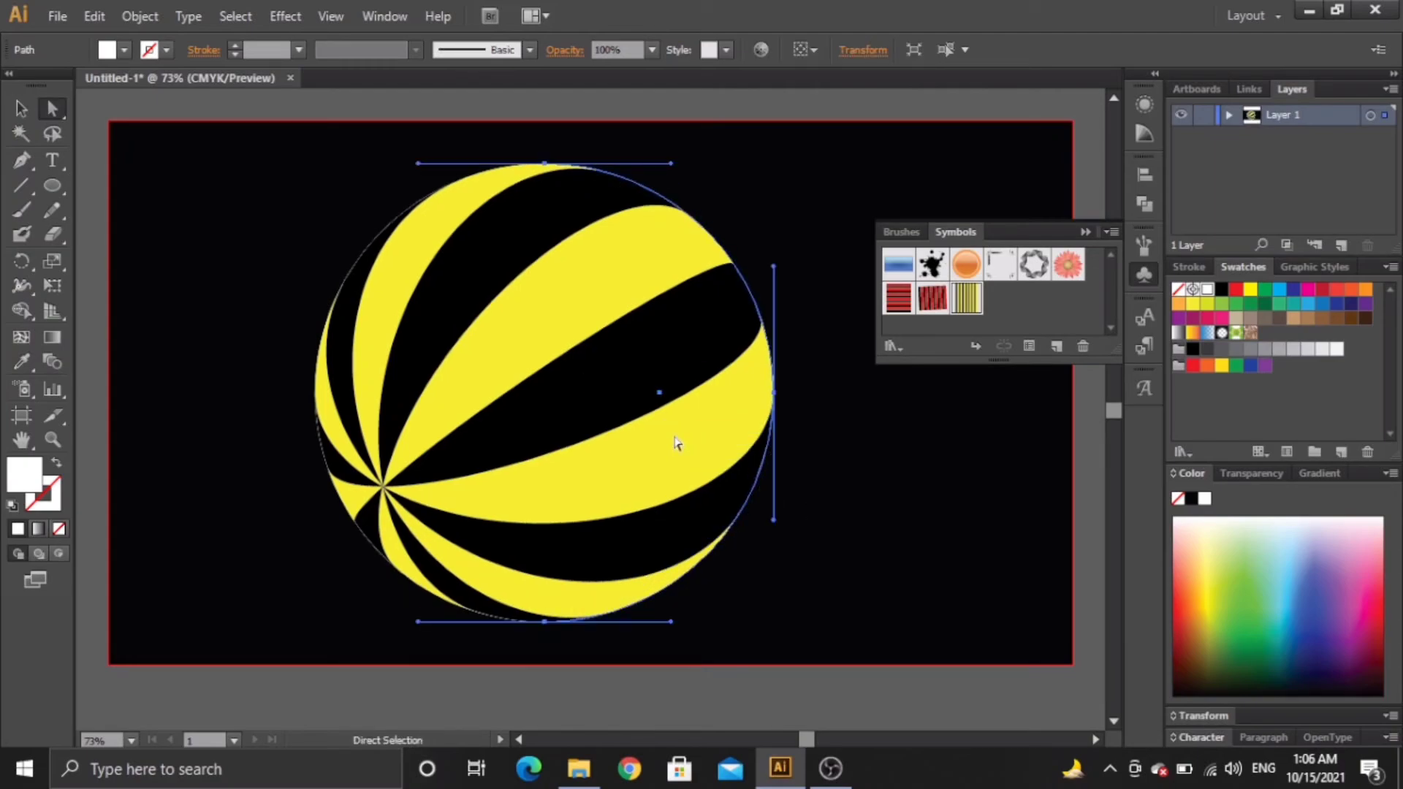
click(886, 520)
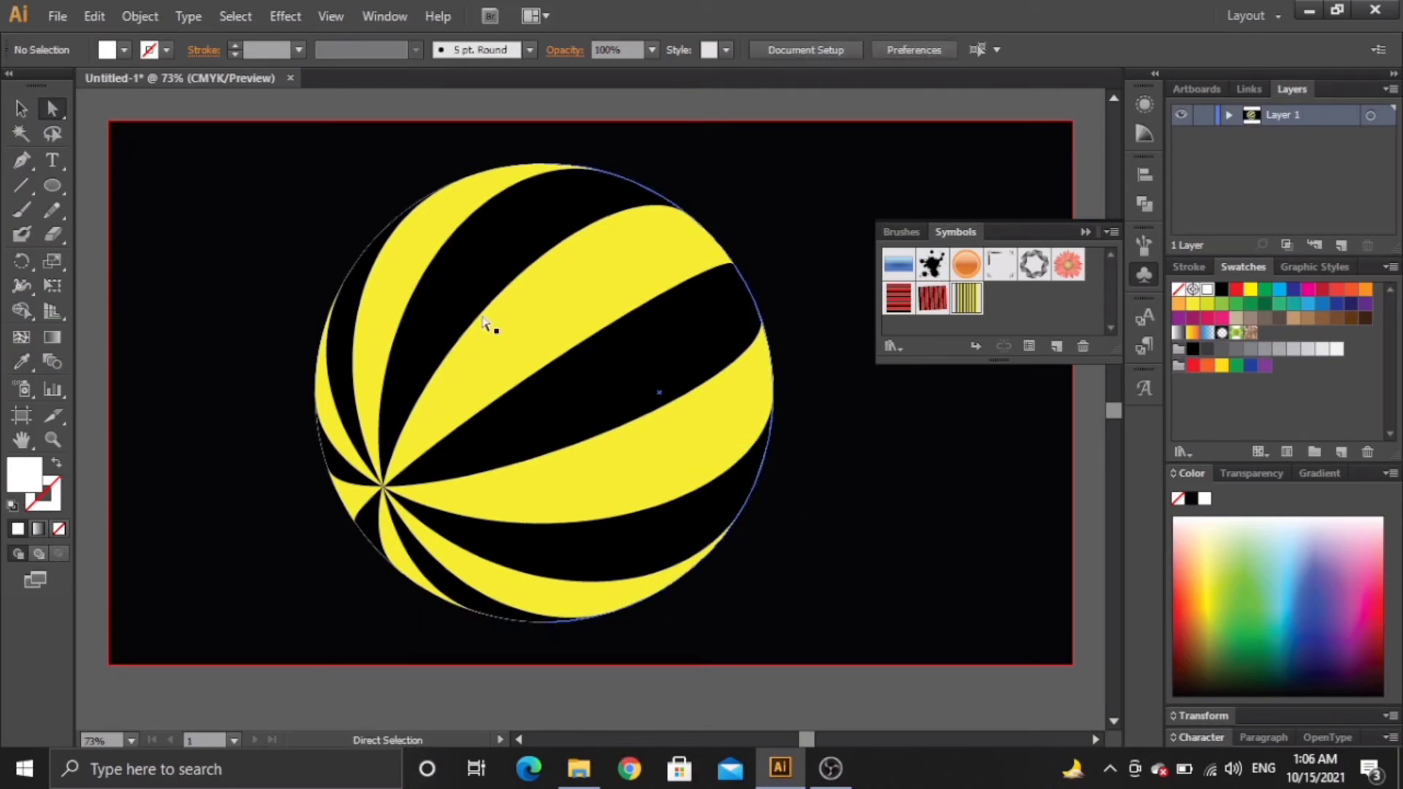
click(20, 110)
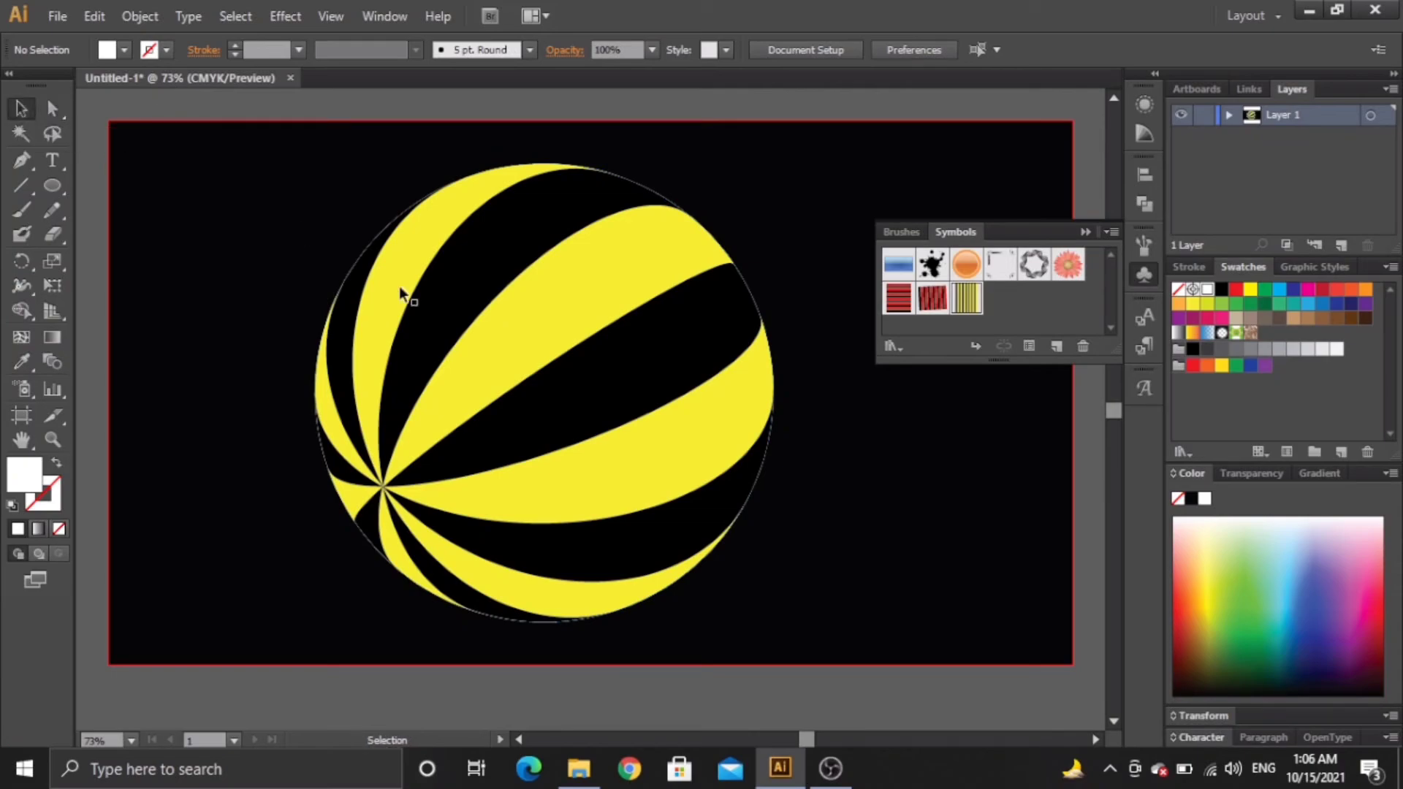
drag(510, 350, 510, 350)
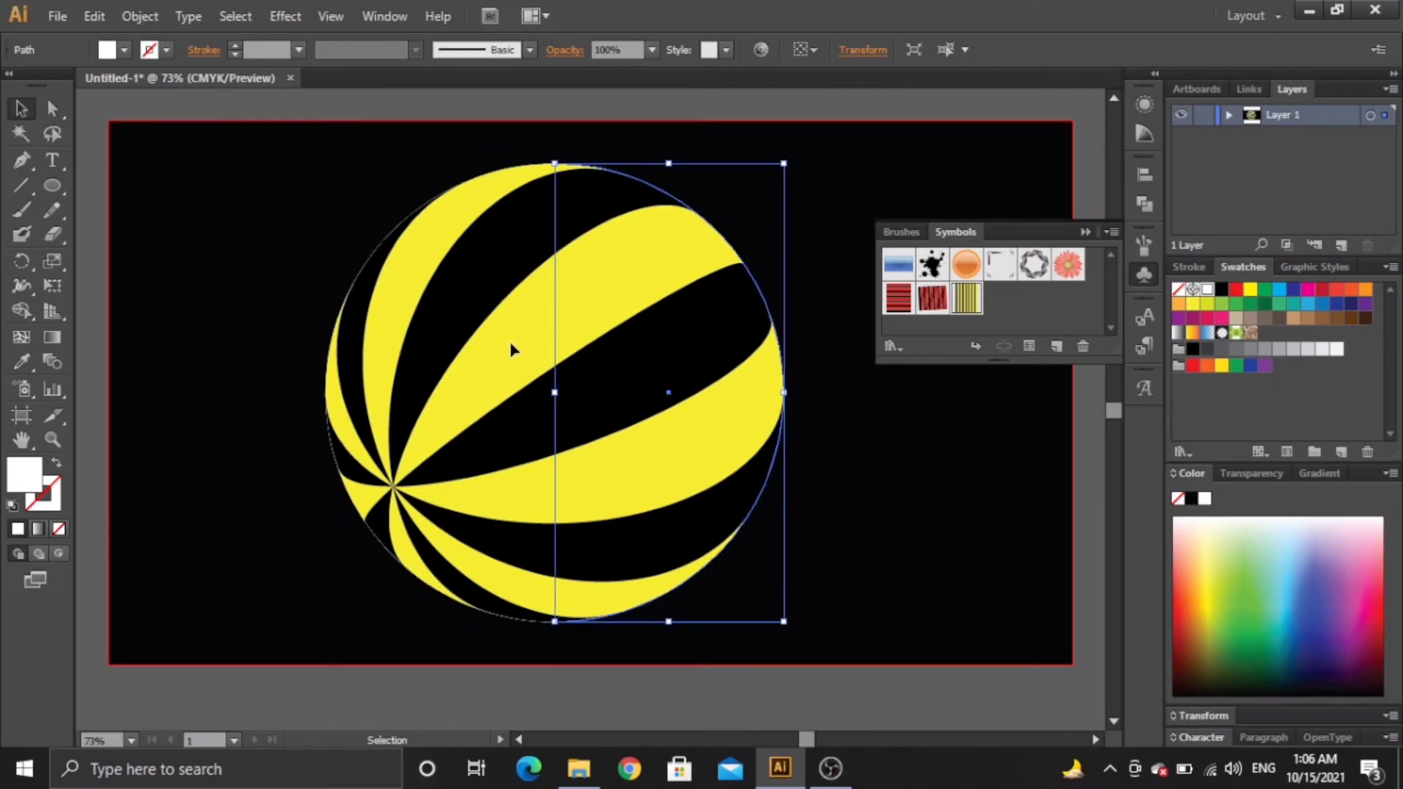
click(866, 467)
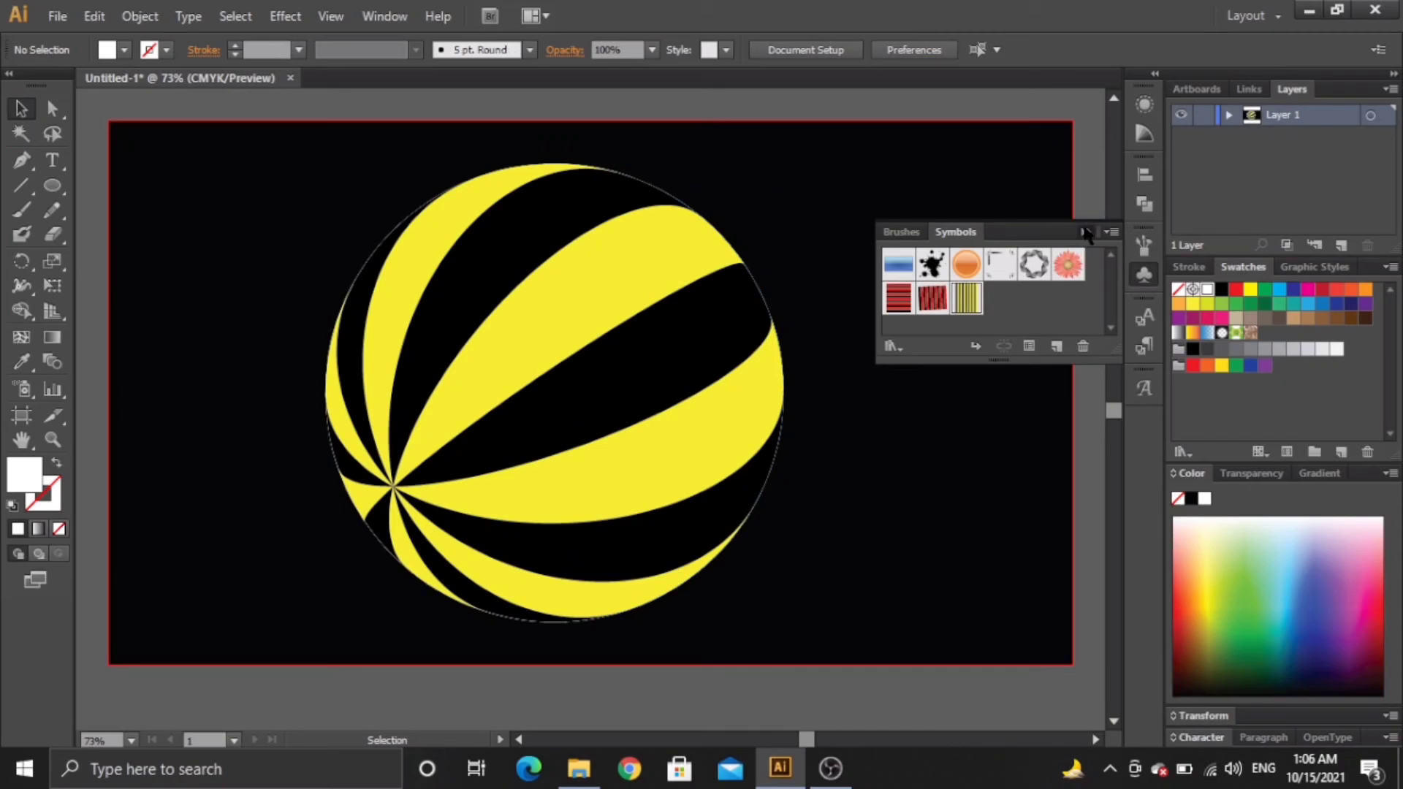
click(1085, 232)
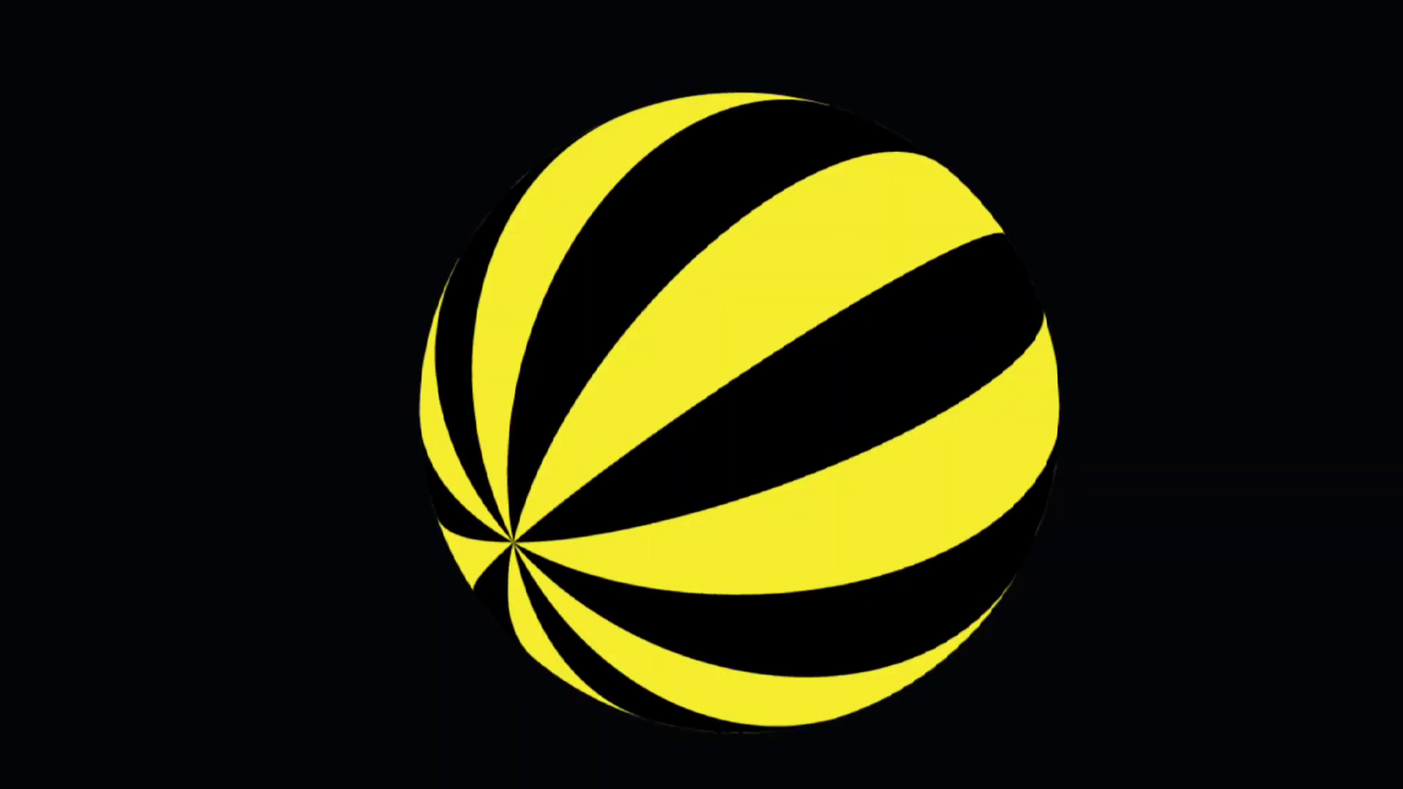